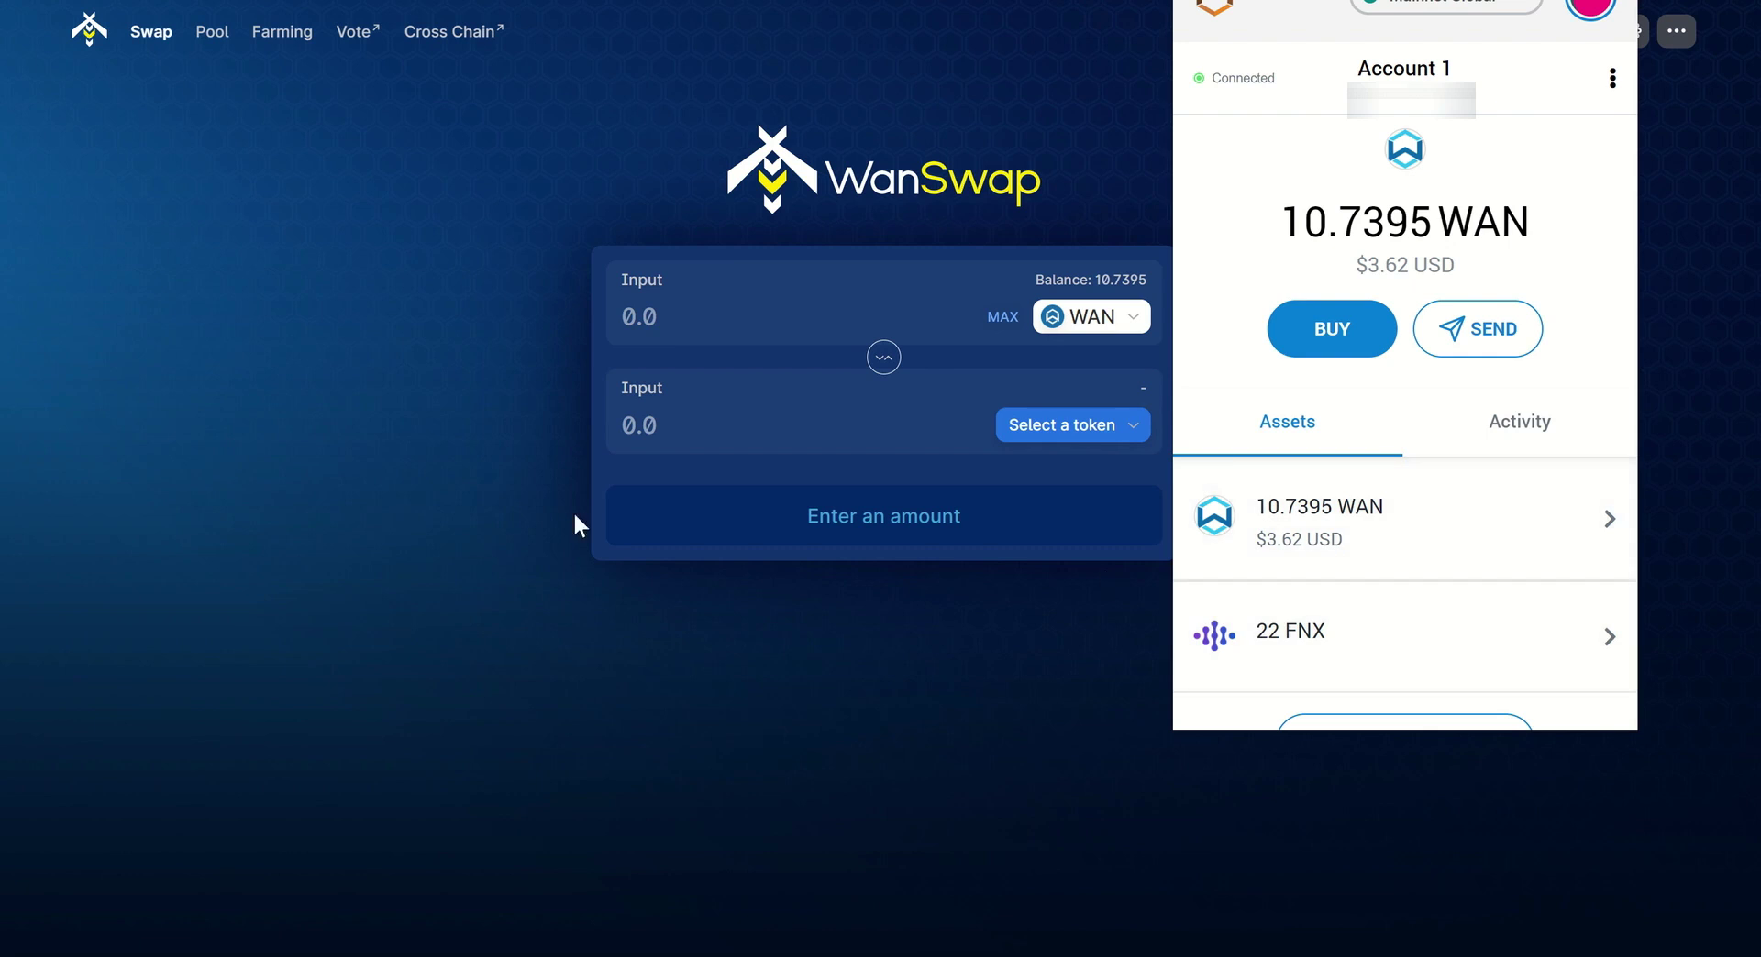
# - Close the wallet popup and pair WAN with FNX as the second swap token
pyautogui.click(461, 447)
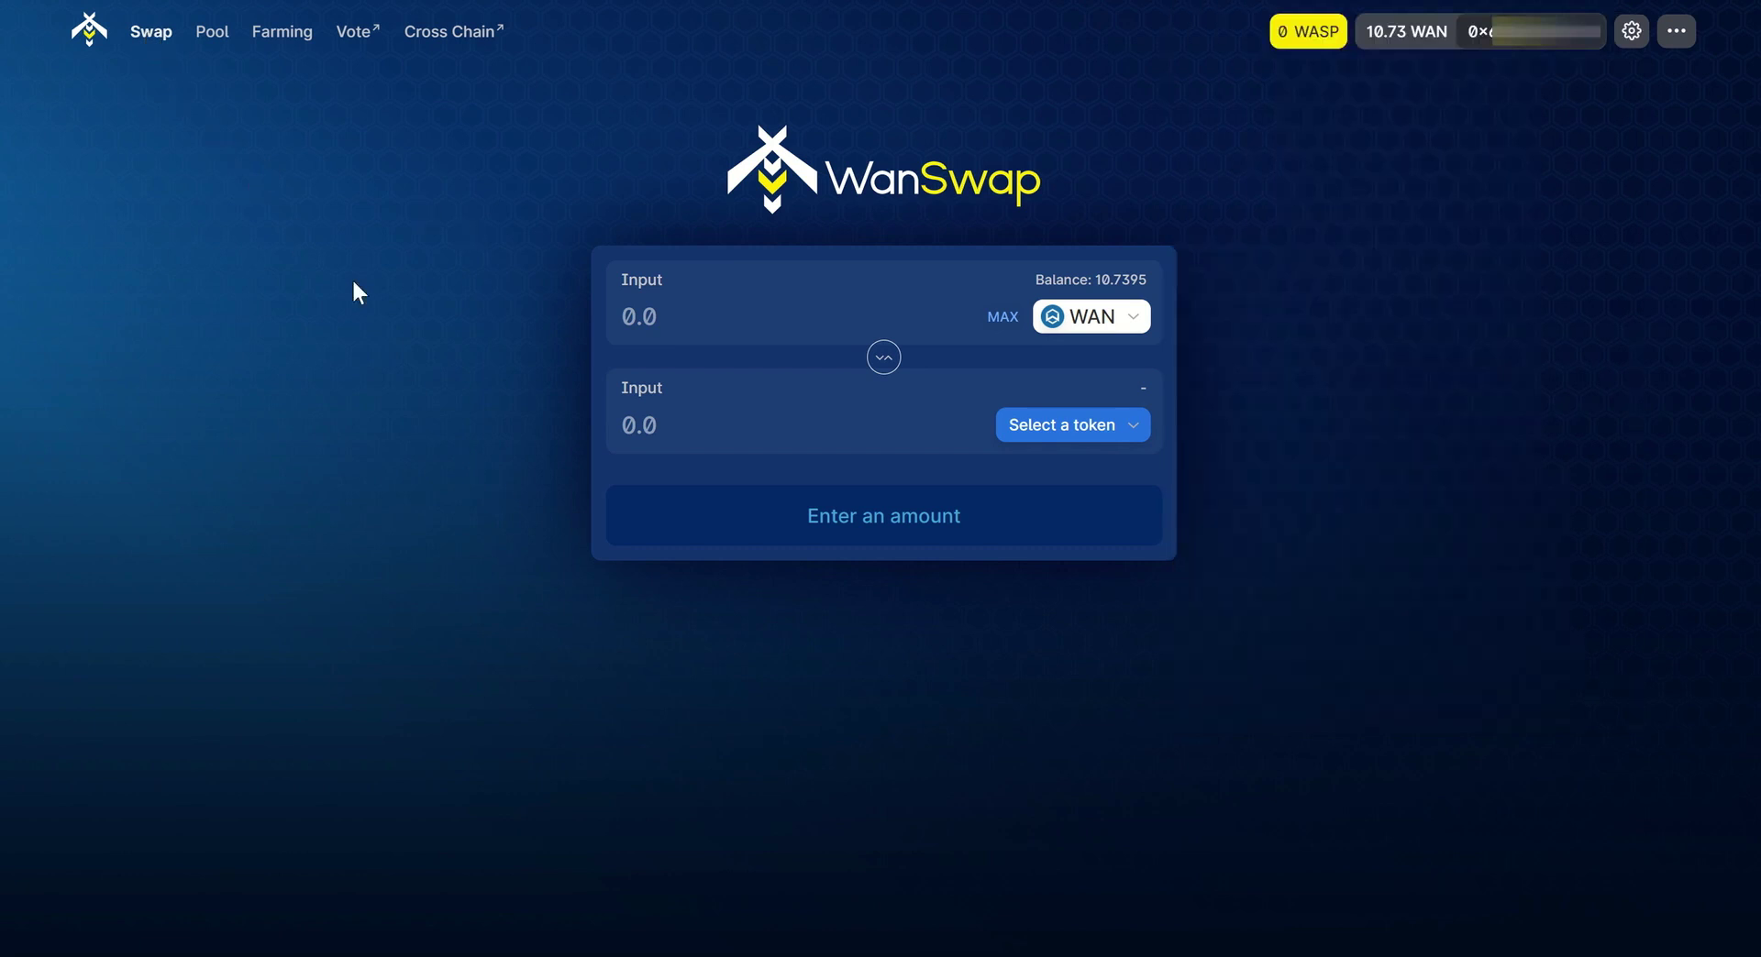
pyautogui.click(1109, 432)
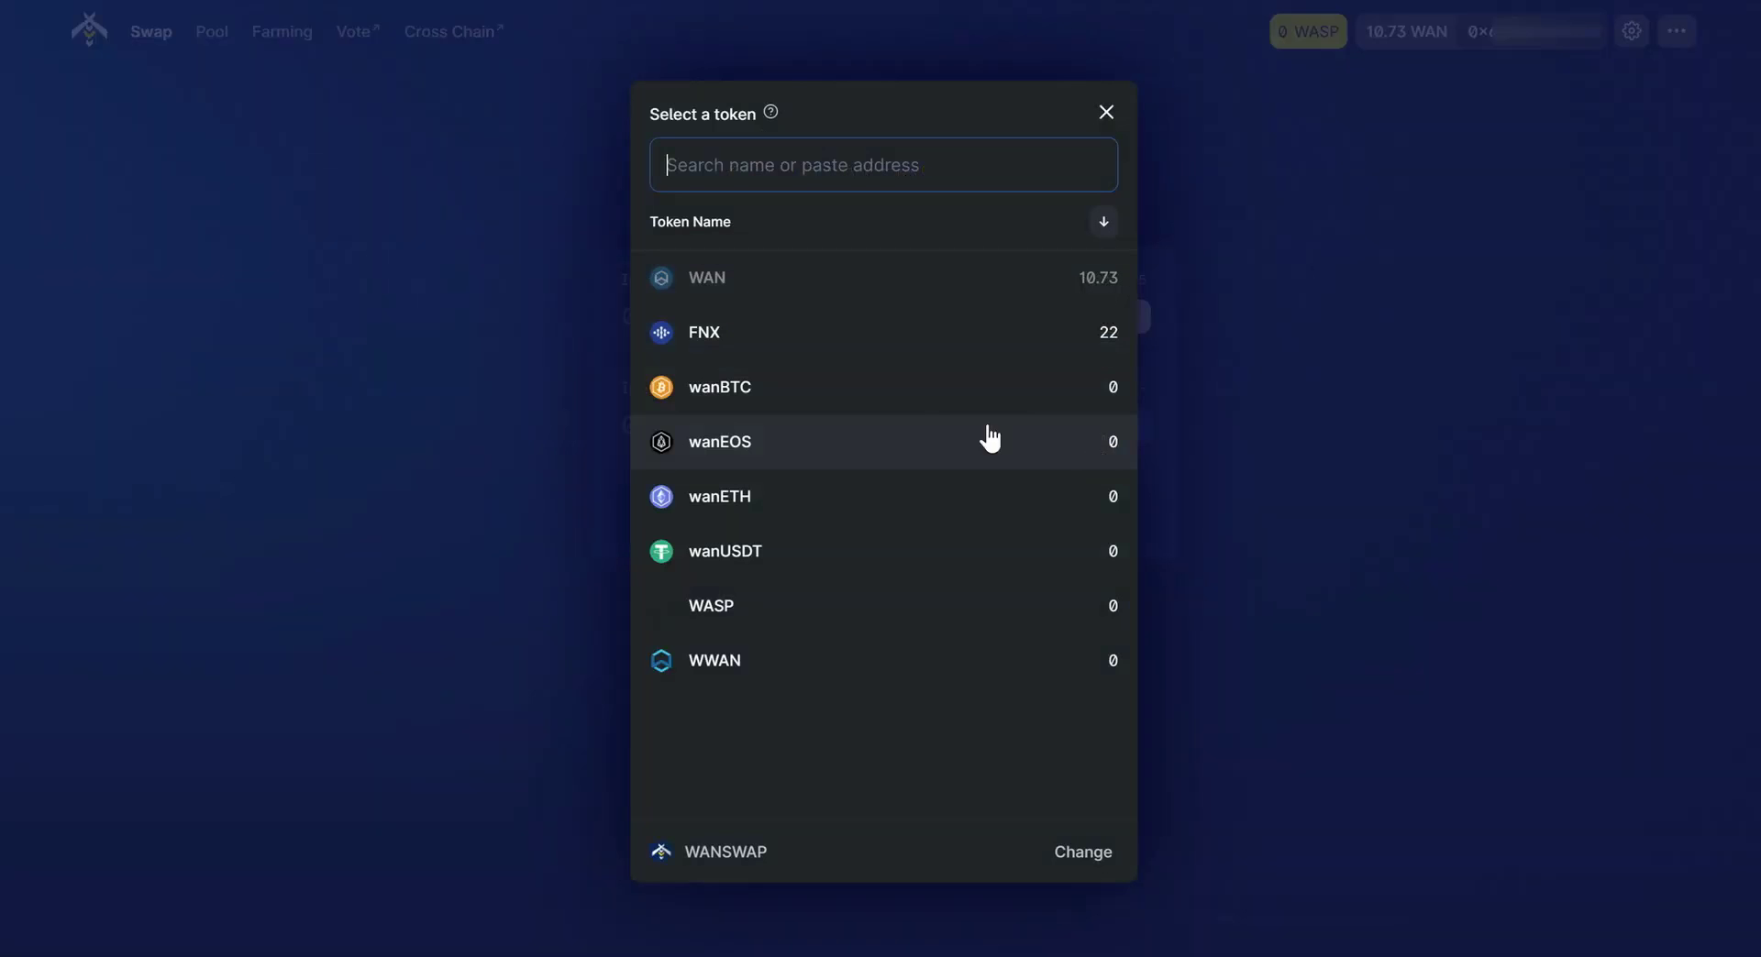
pyautogui.click(922, 351)
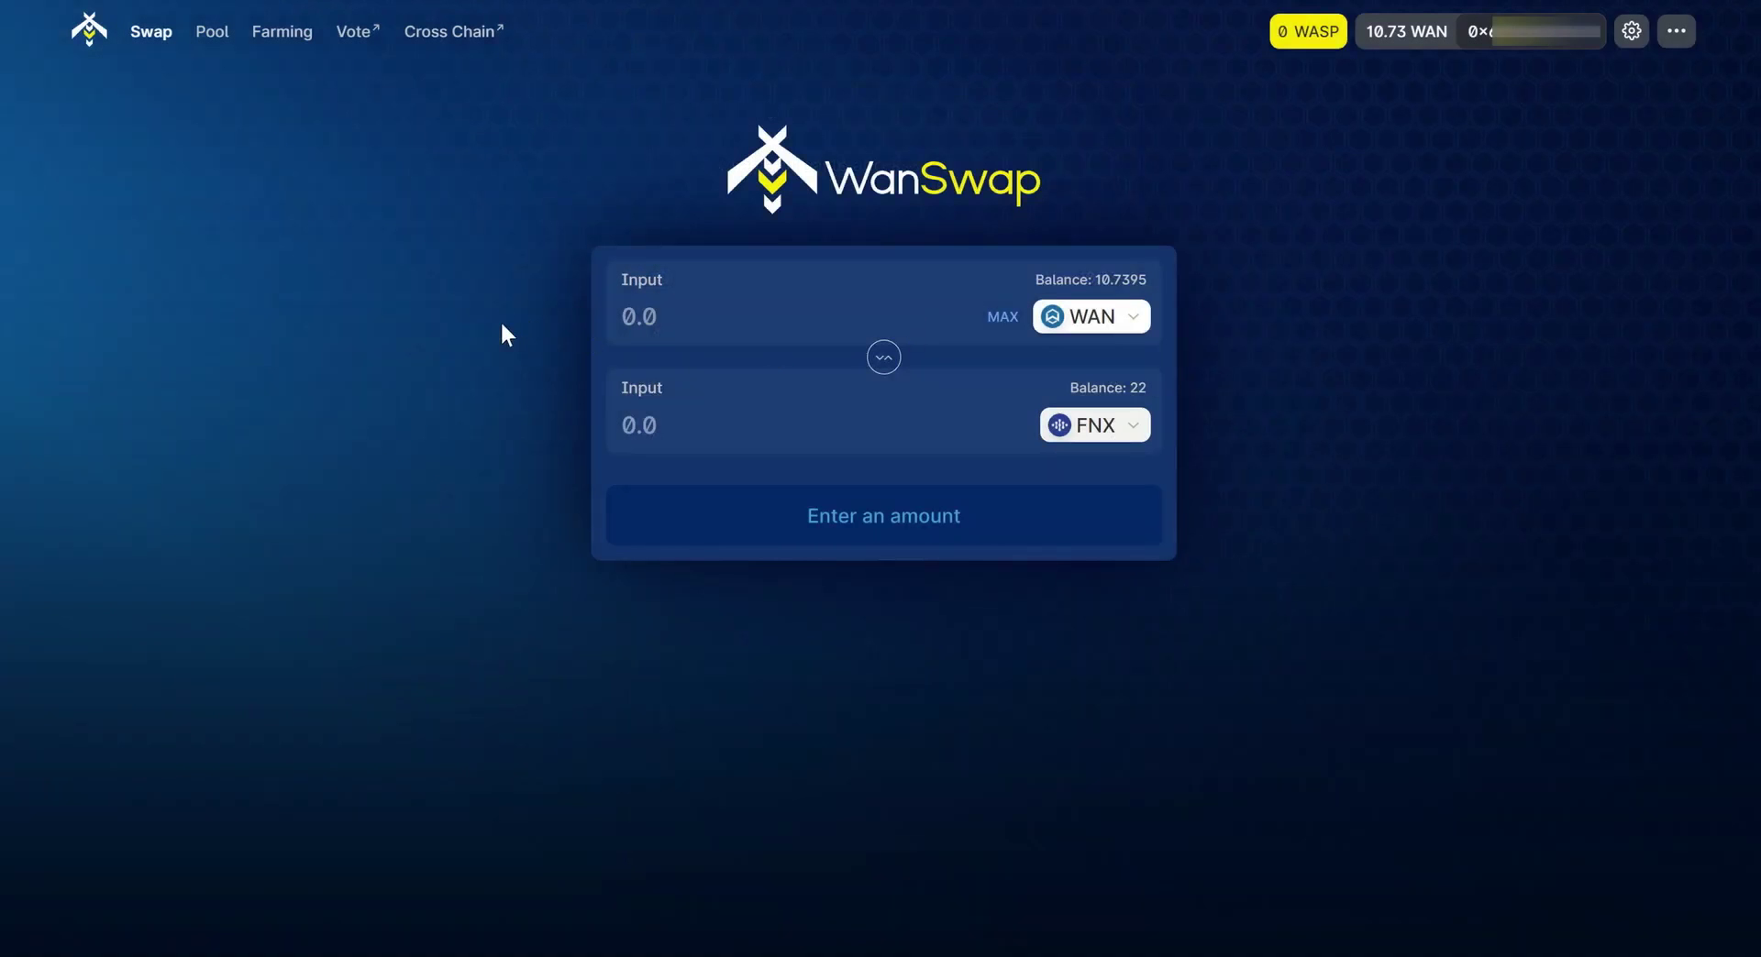
pyautogui.click(212, 38)
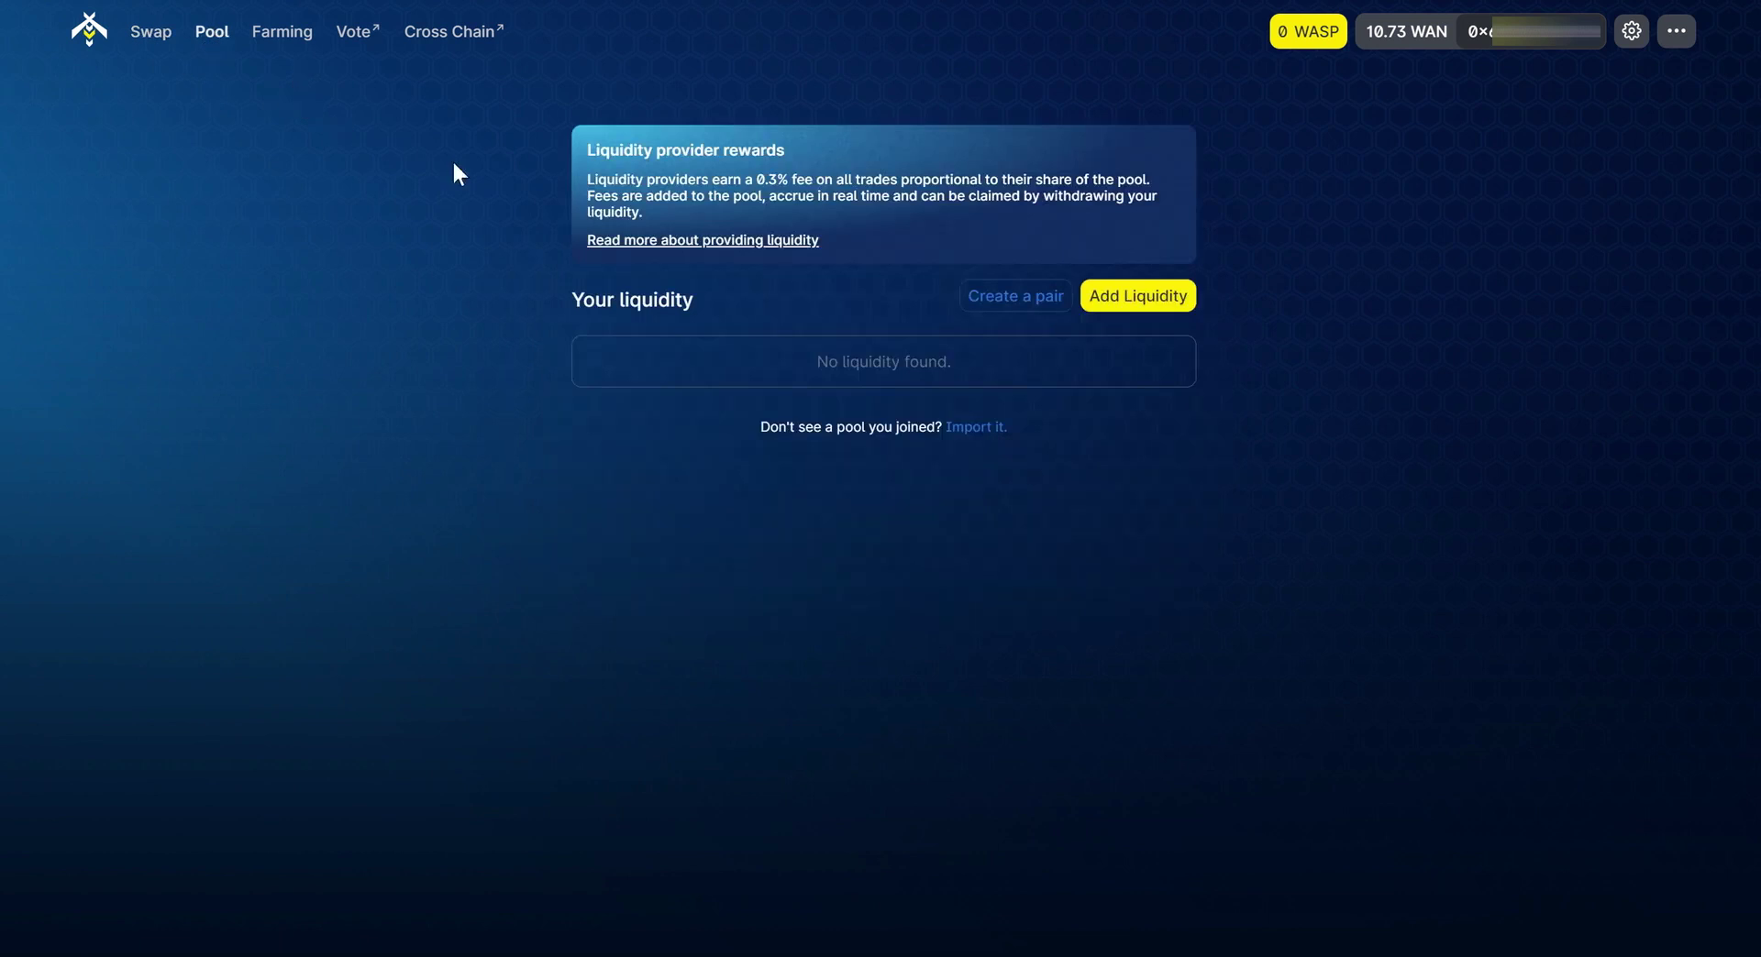
# - Start a WAN/FNX liquidity addition with 2 FNX, matched by 0.828506 WAN
pyautogui.click(1153, 306)
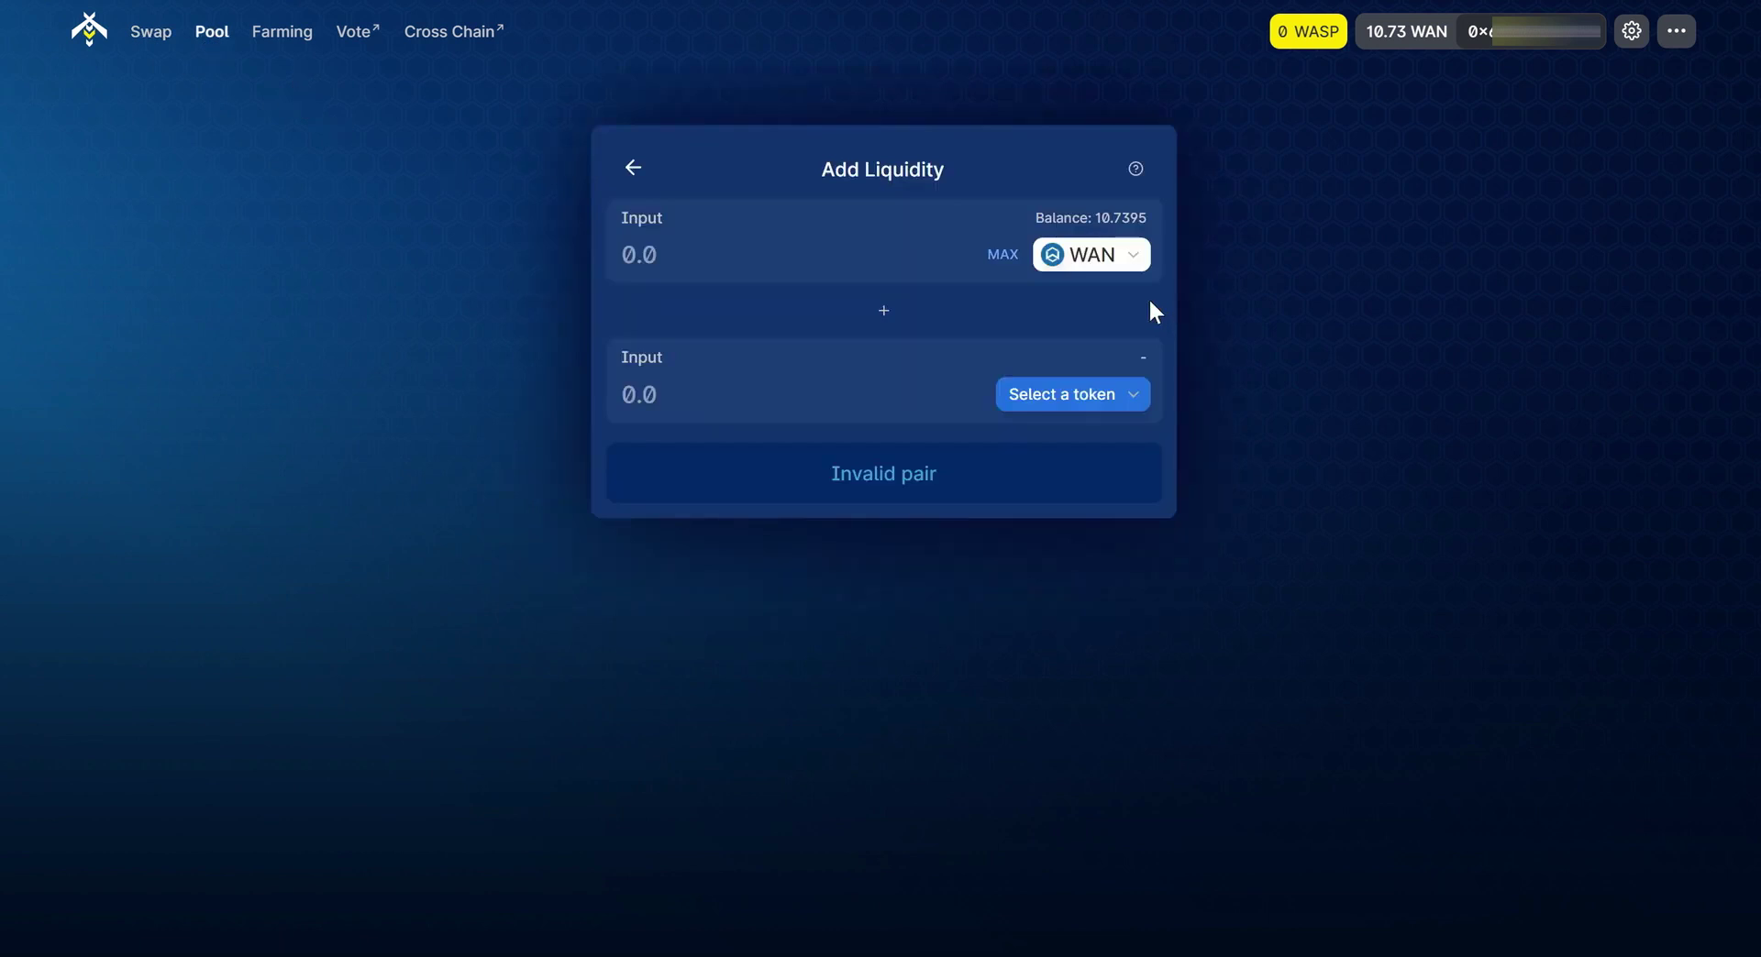
pyautogui.click(1055, 395)
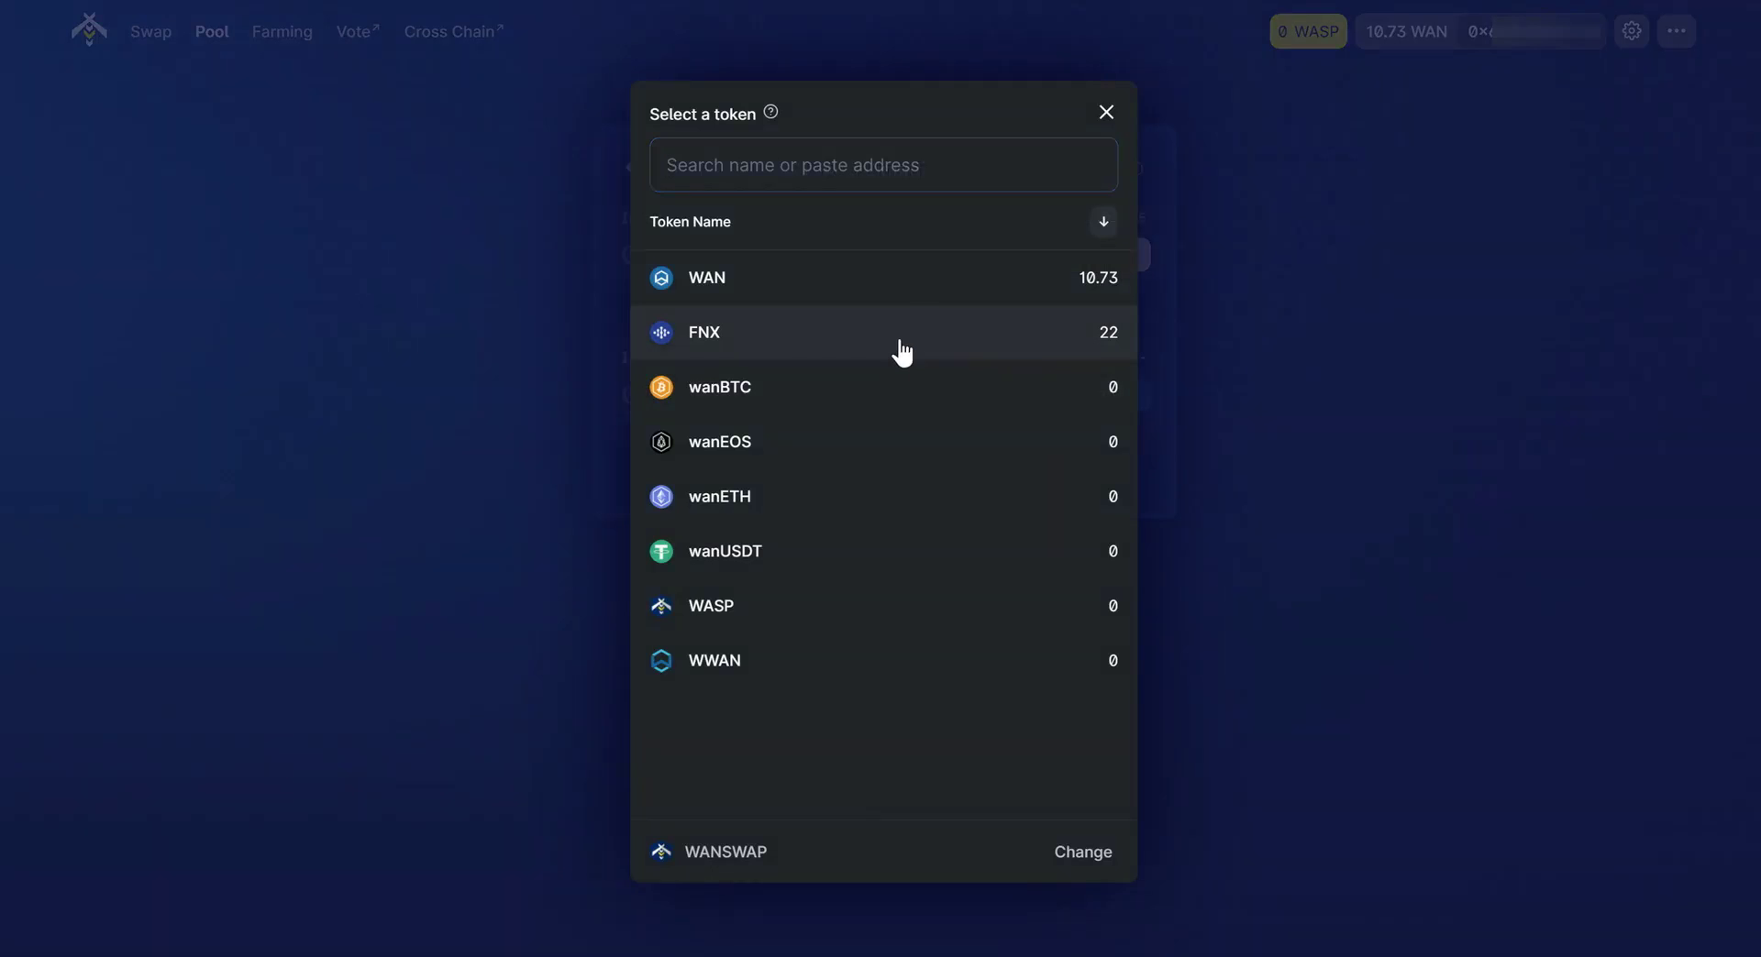
pyautogui.click(901, 351)
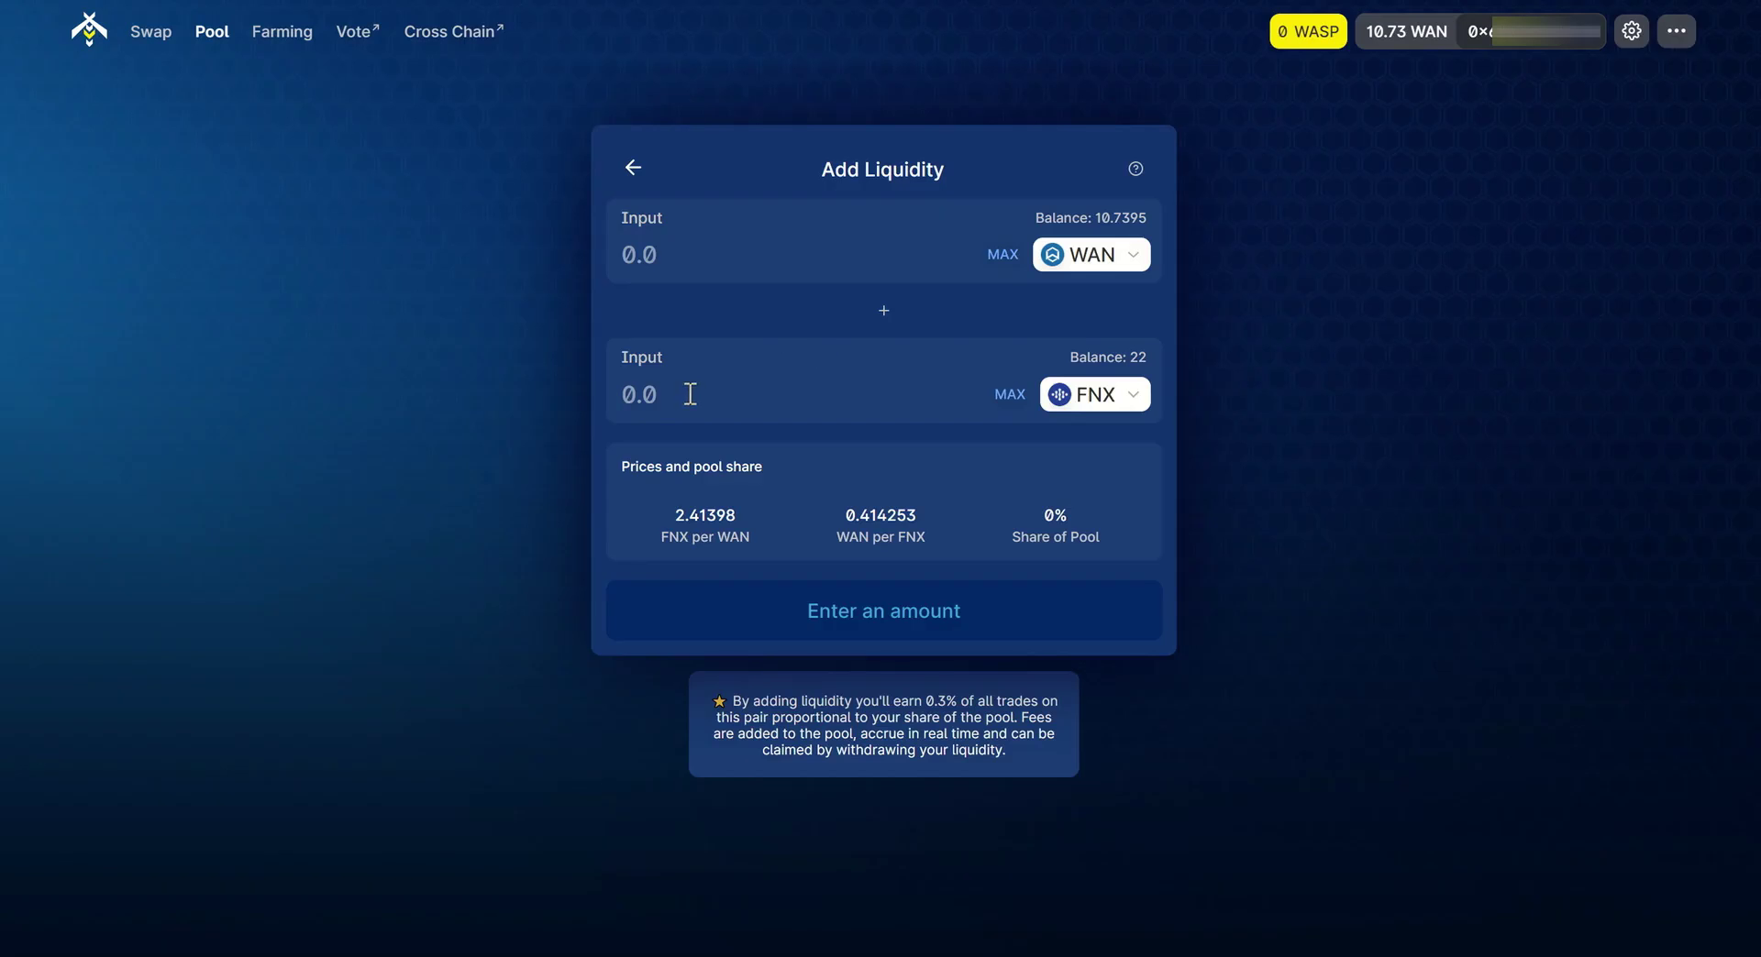
pyautogui.write('2')
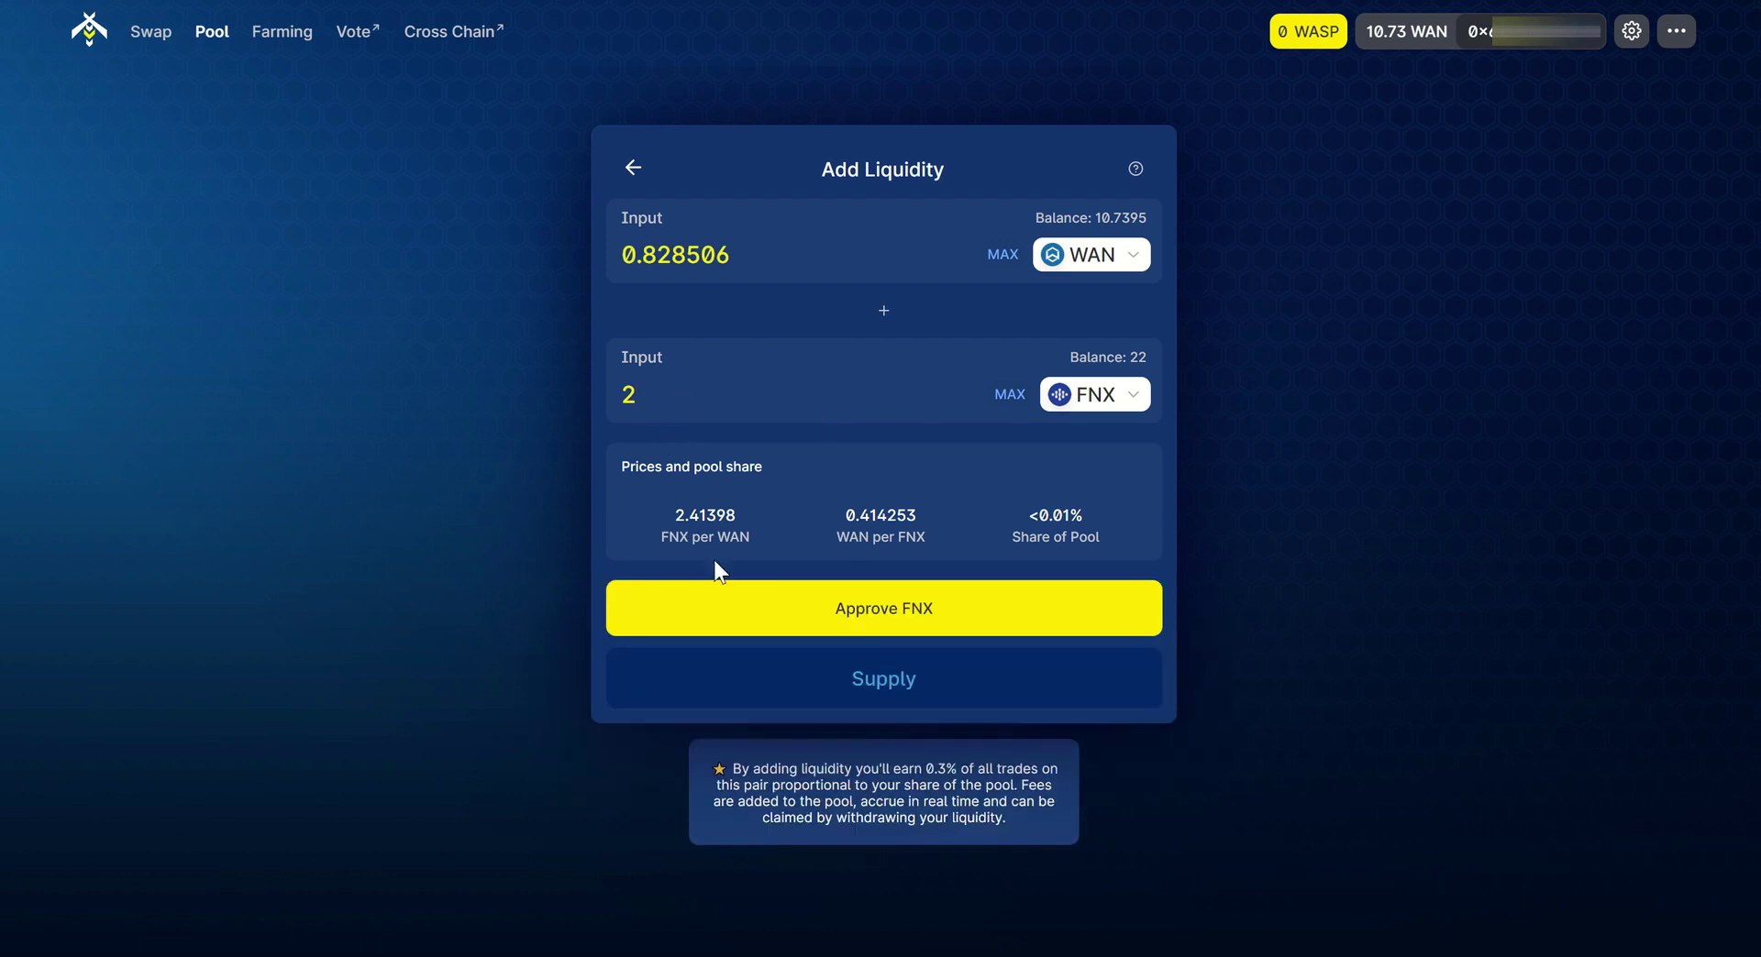
# - Approve FNX spending for the pool and confirm it in MetaMask
pyautogui.click(914, 622)
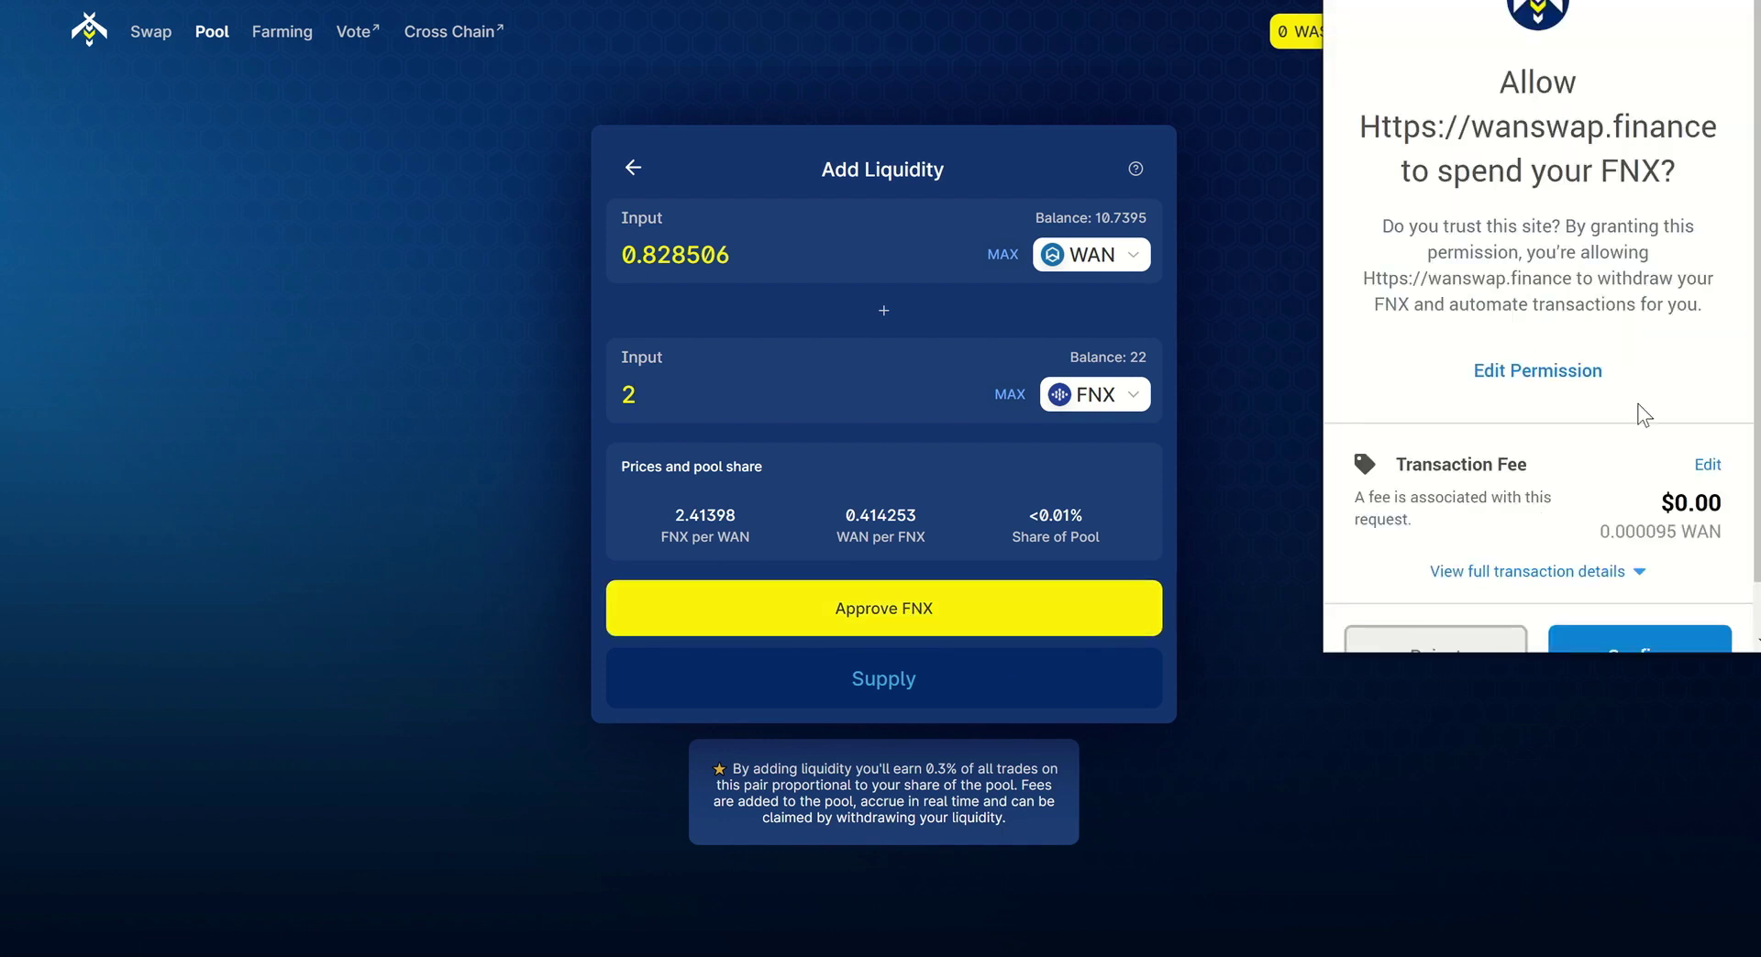
pyautogui.scroll(-2, 1654, 317)
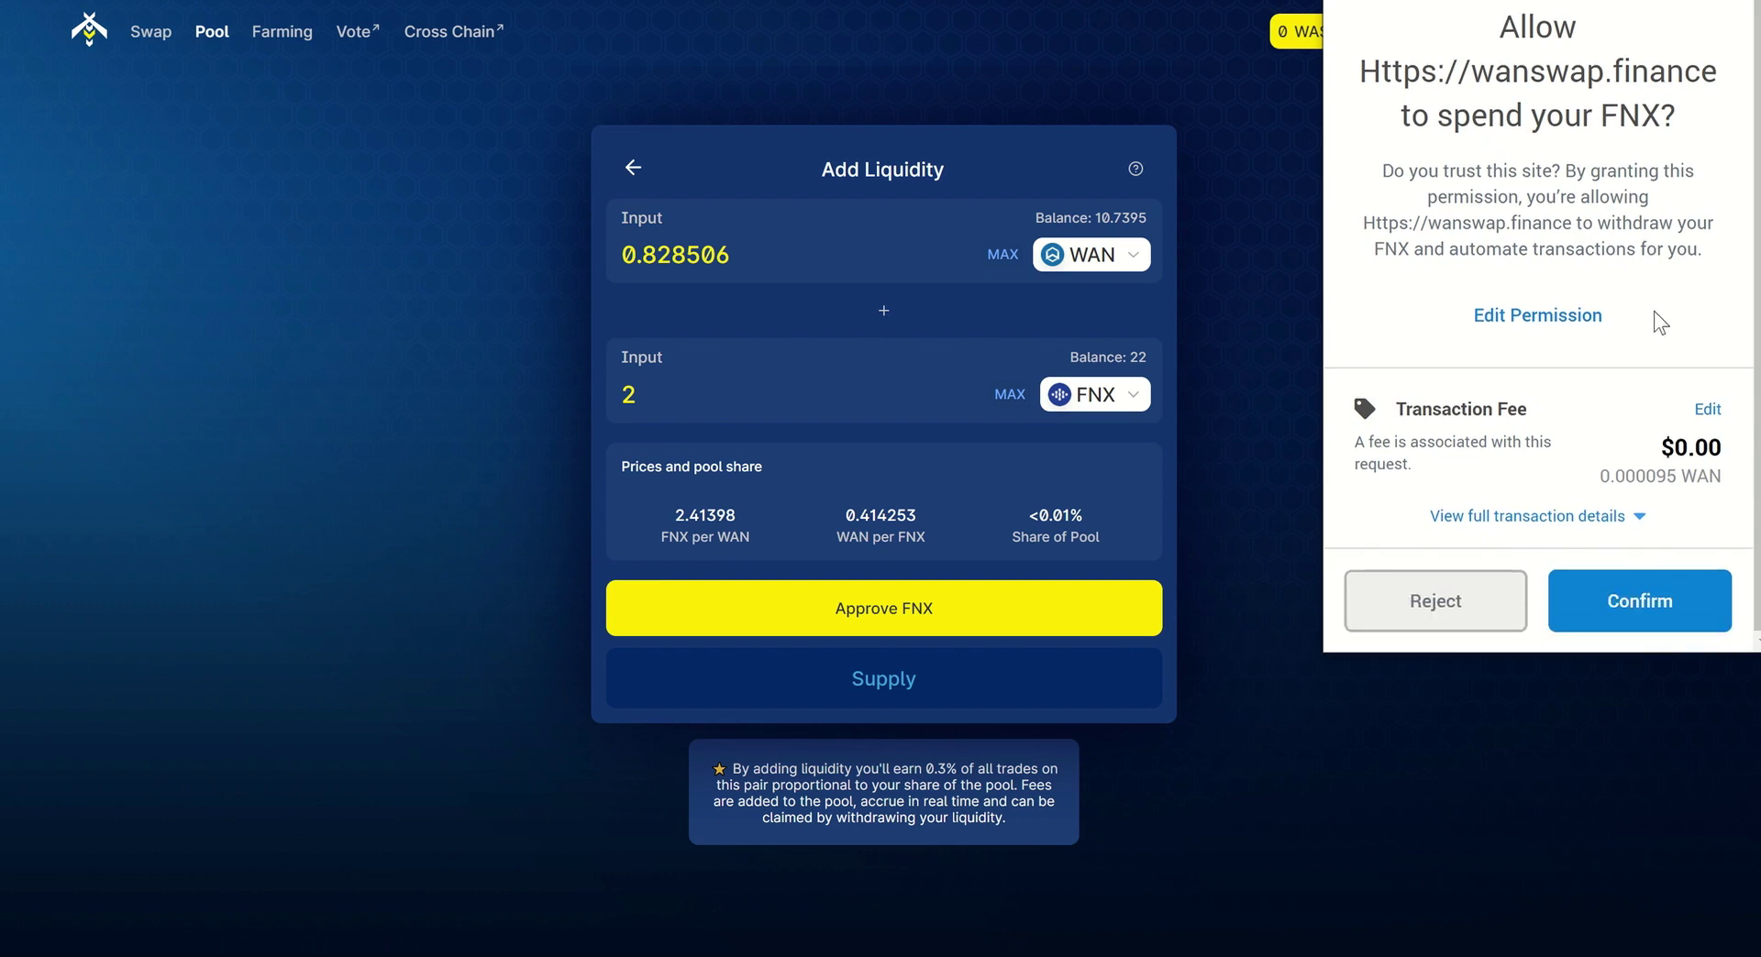
pyautogui.click(1644, 612)
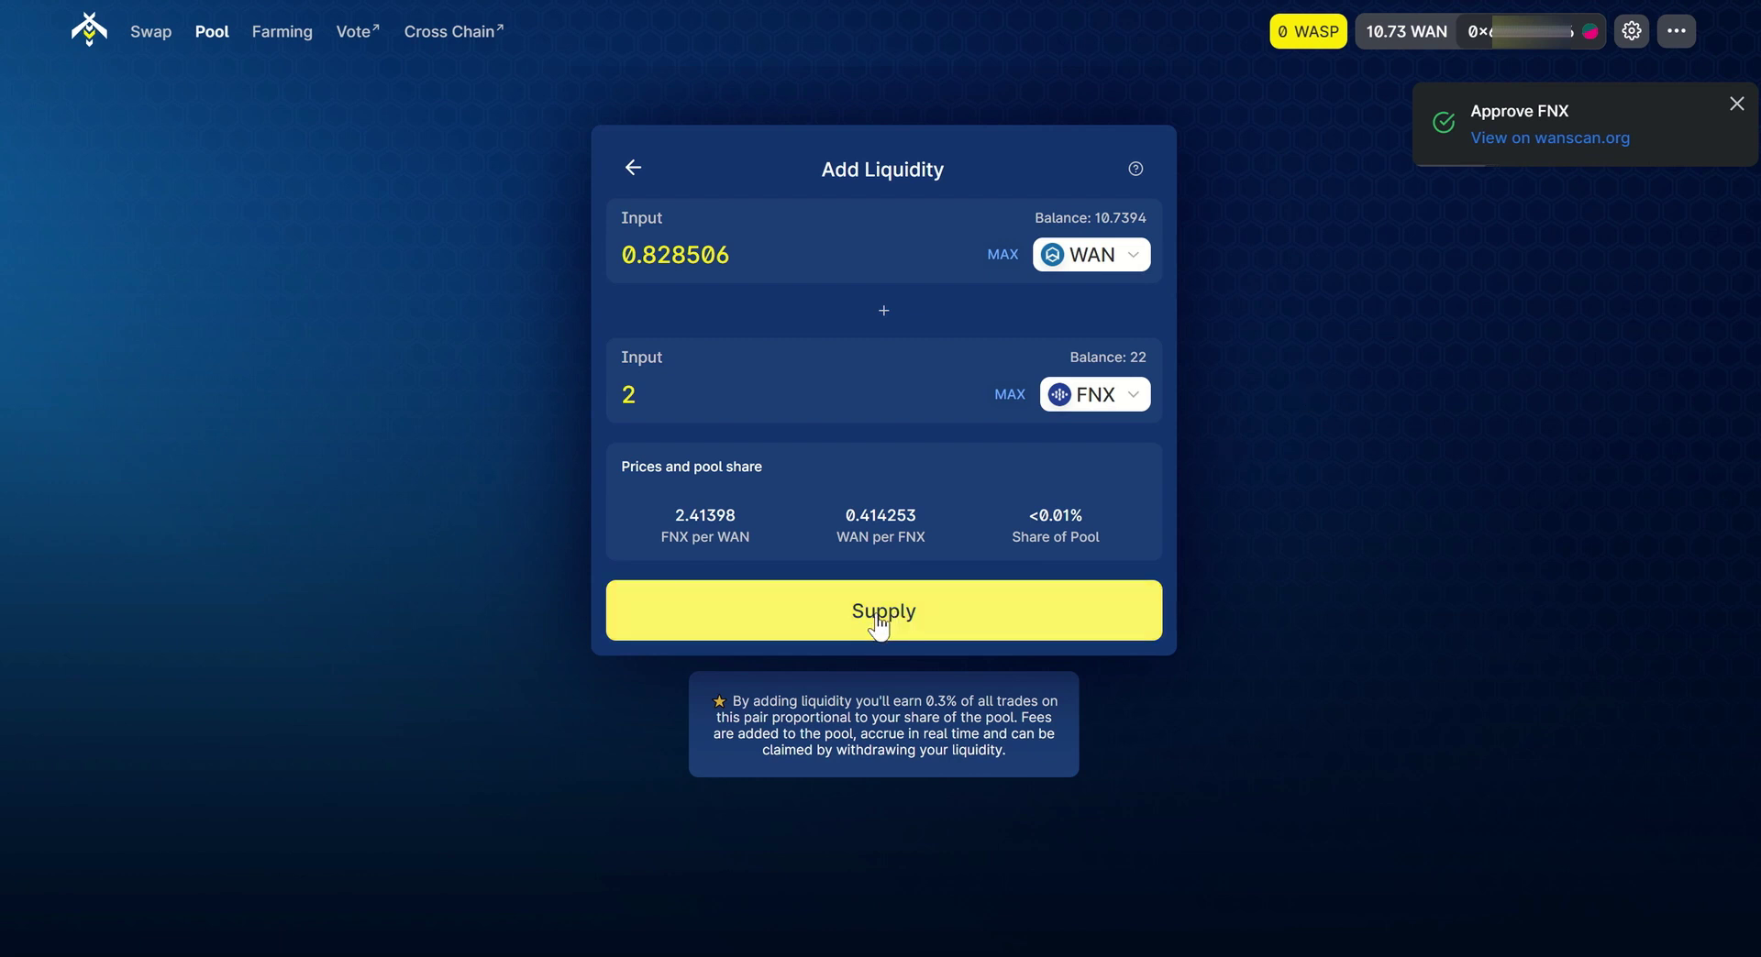
# - Supply 0.828506 WAN and 2 FNX, confirm in MetaMask, and dismiss the submitted notice
pyautogui.click(879, 624)
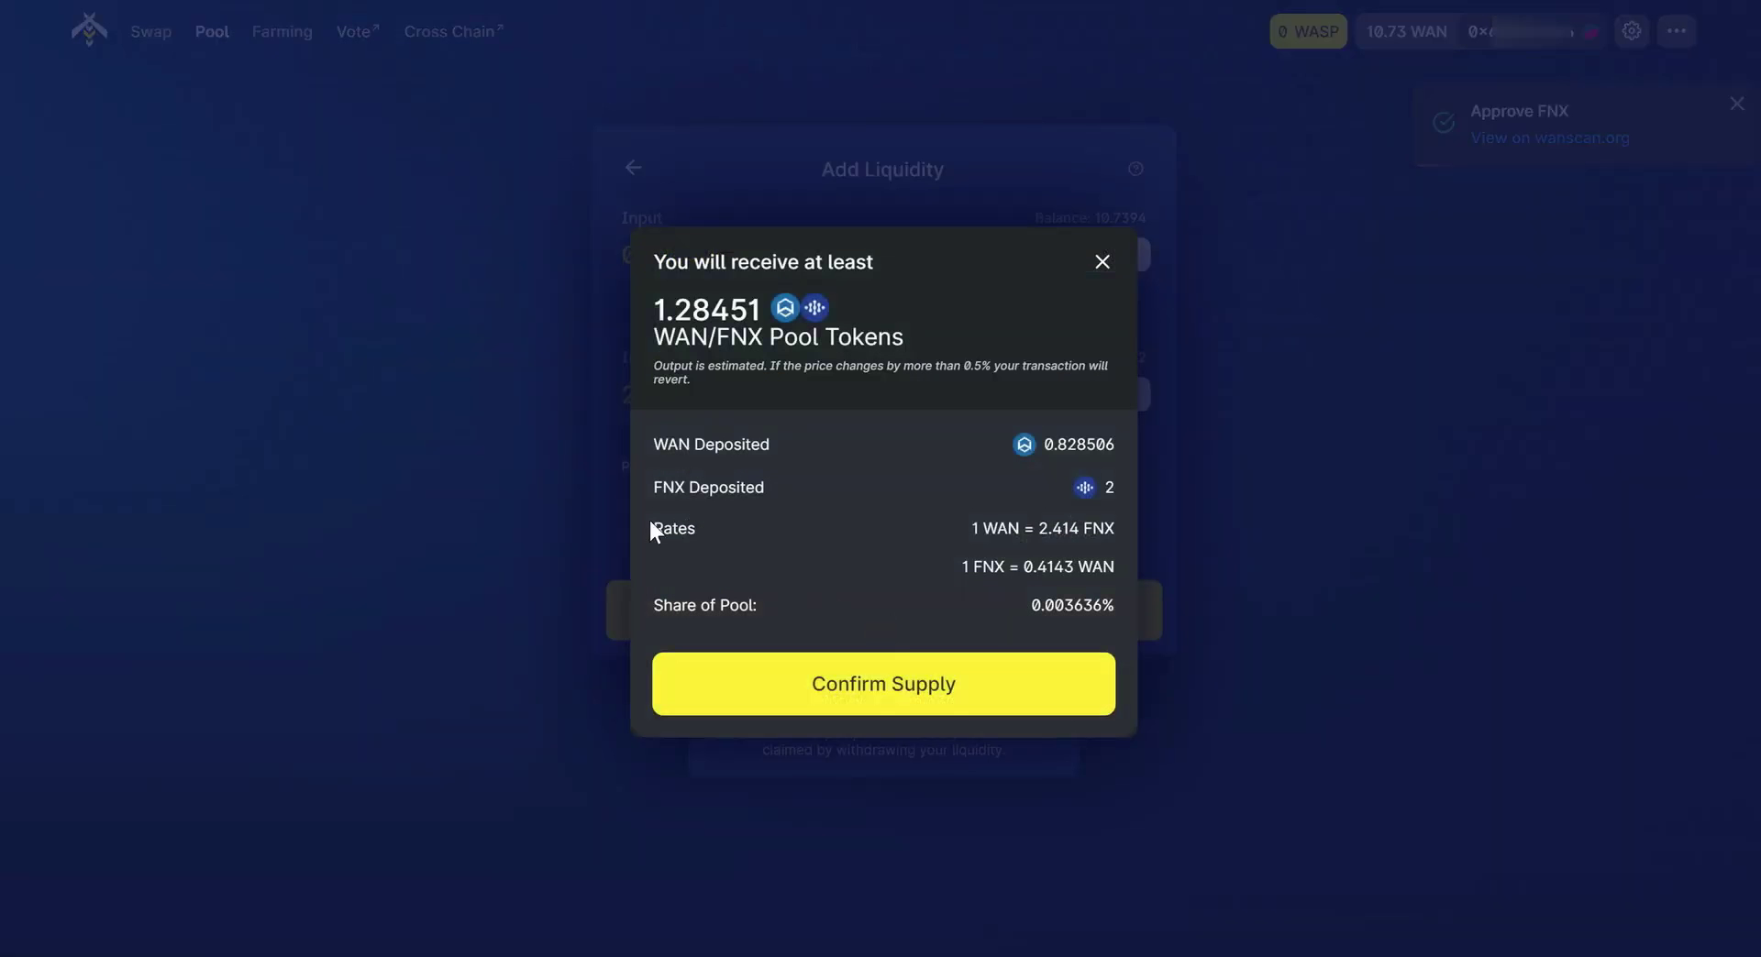
pyautogui.click(928, 694)
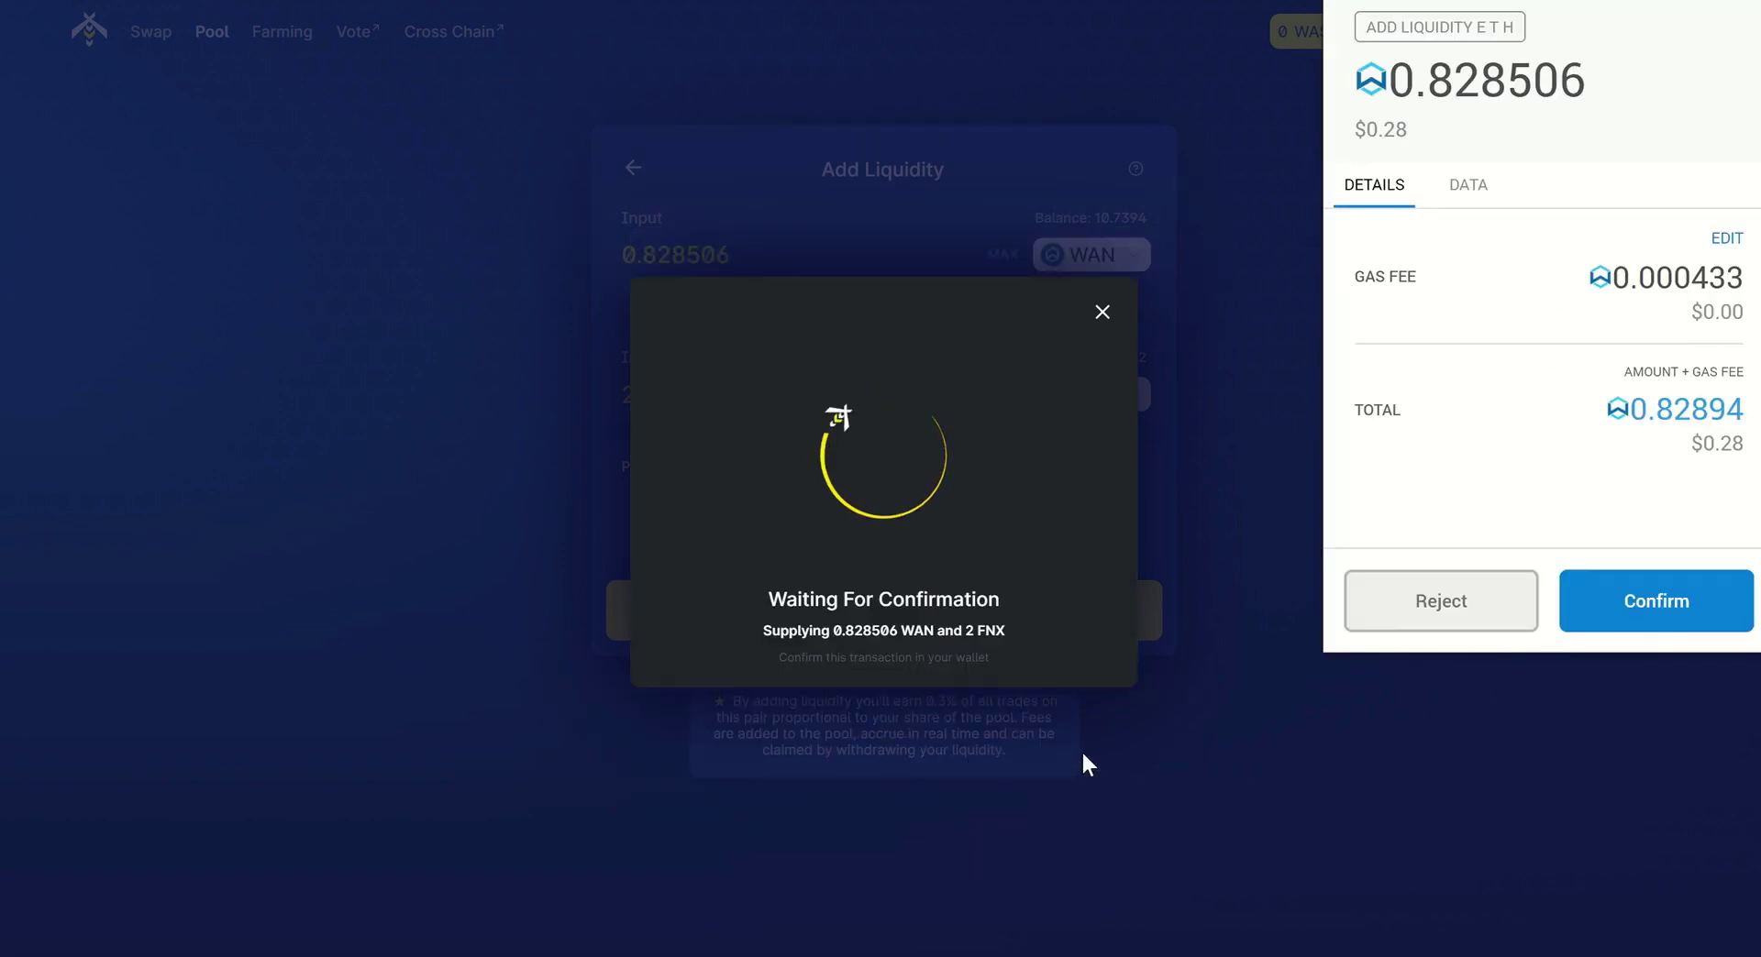
pyautogui.click(1676, 610)
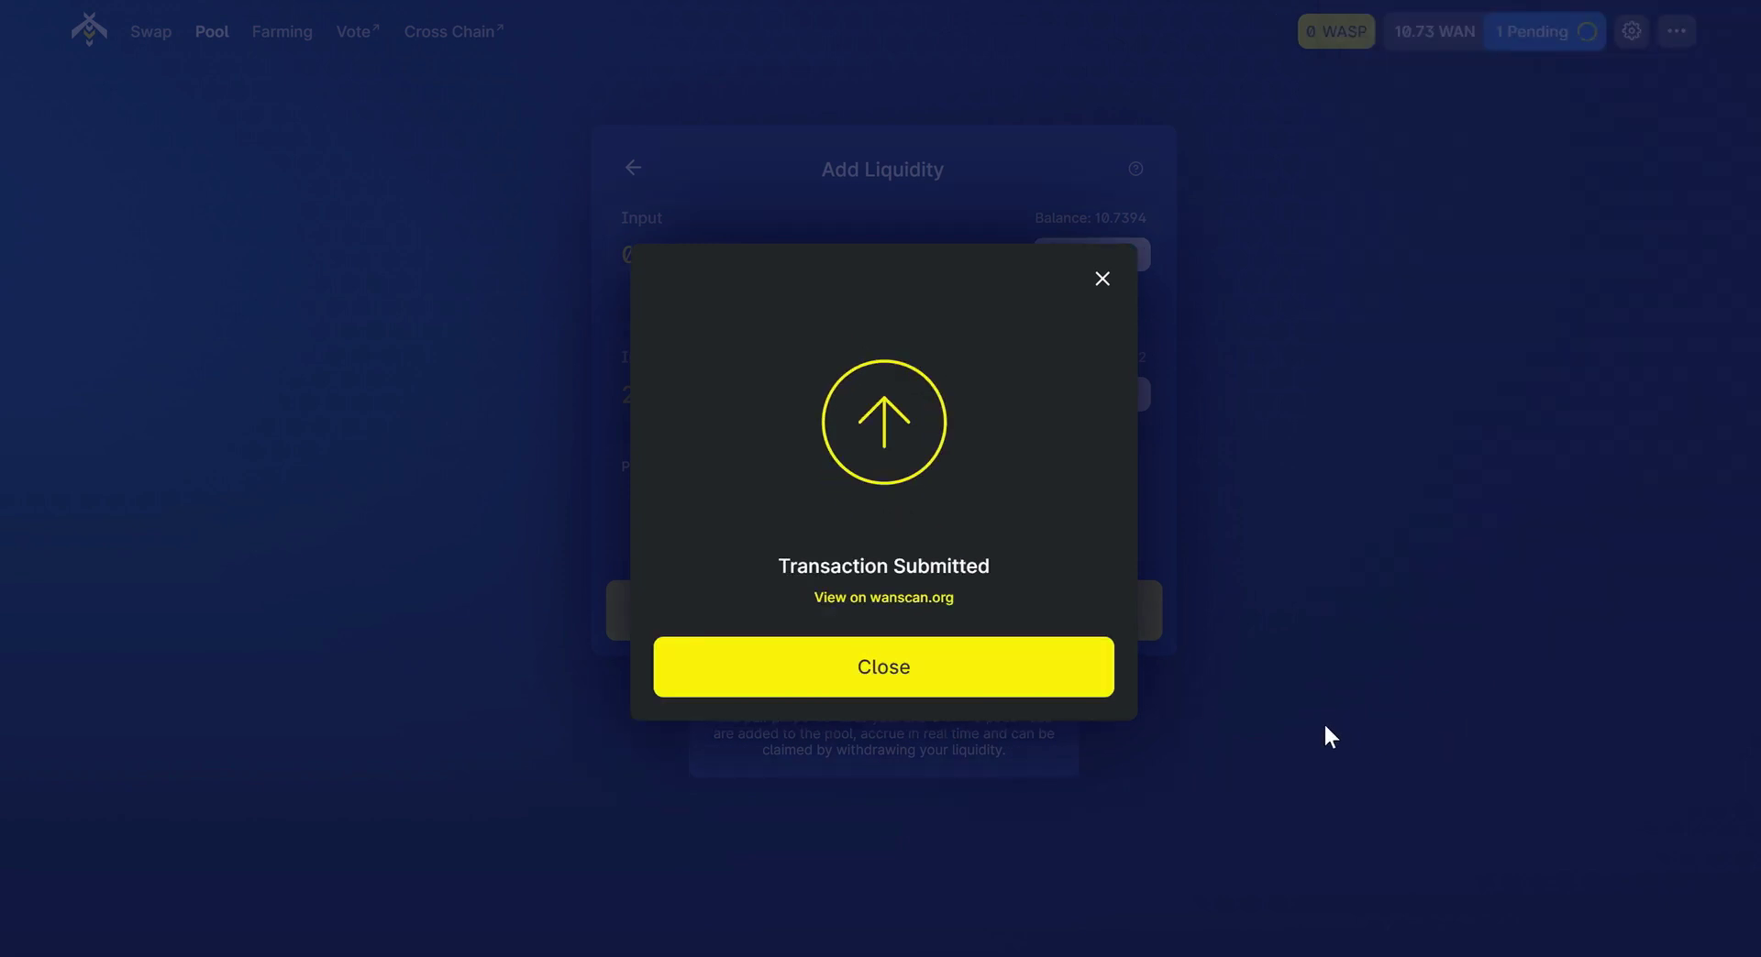
pyautogui.click(947, 679)
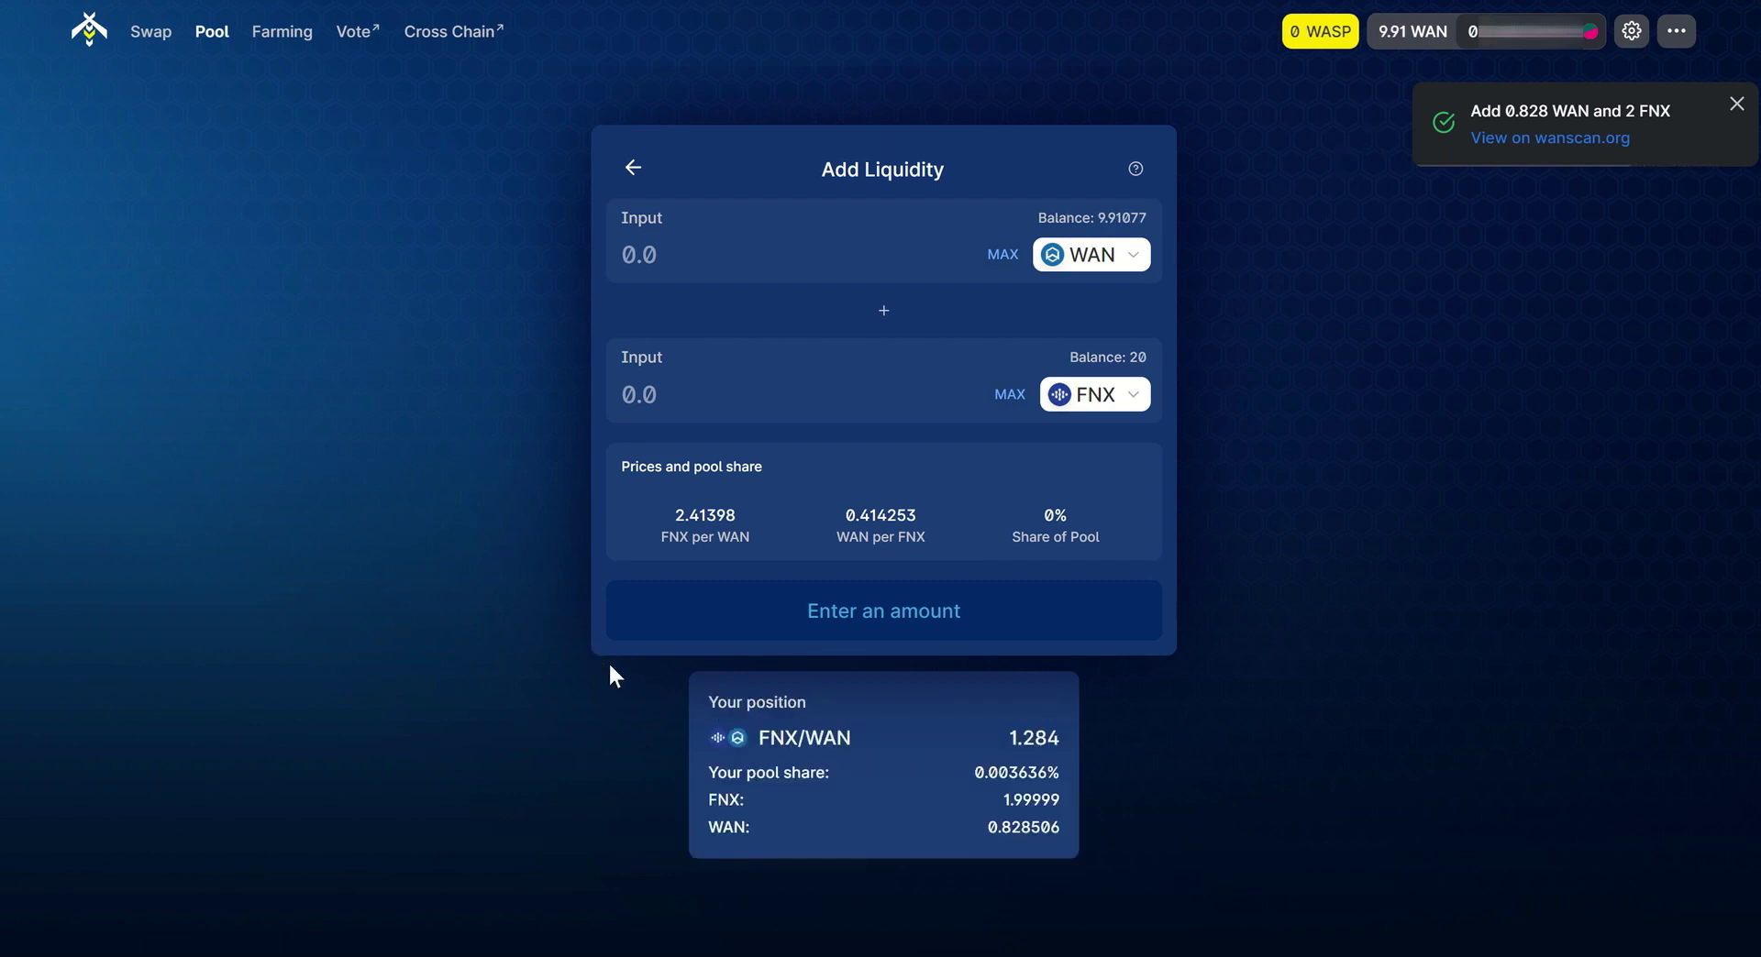
# - Open the FNX-WAN farming pool from the Farming list, showing 1.28451 WSLP available
pyautogui.click(283, 44)
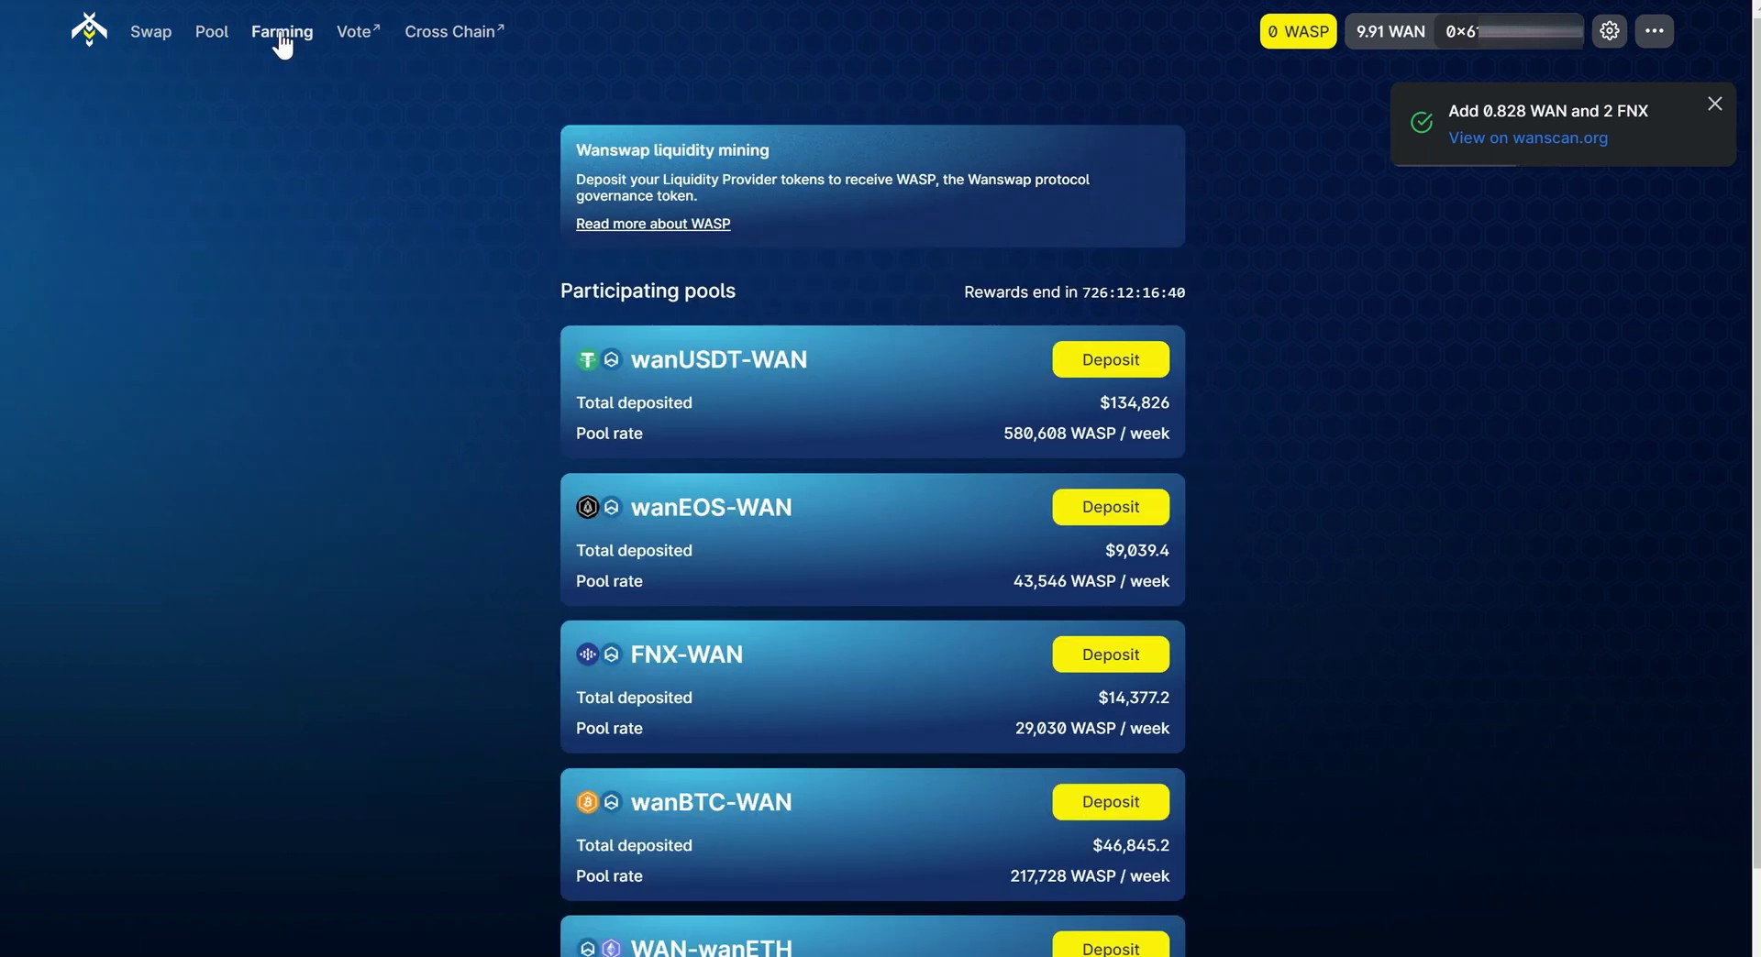
pyautogui.scroll(-2, 421, 225)
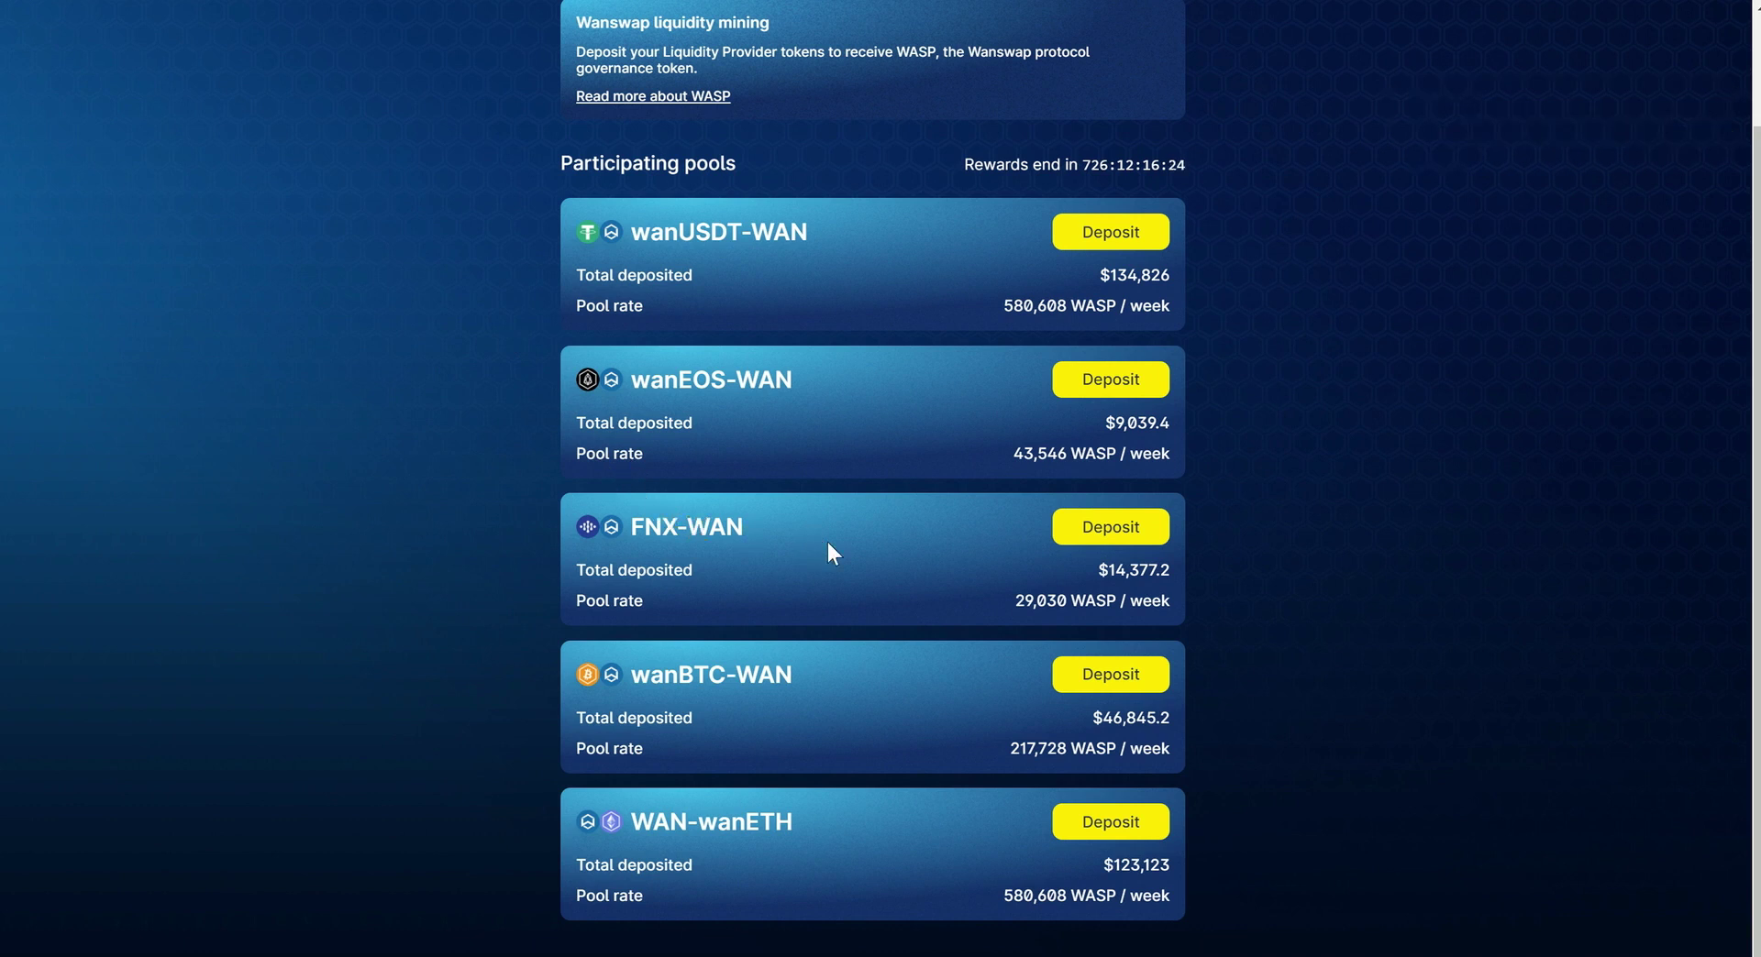
pyautogui.click(1119, 532)
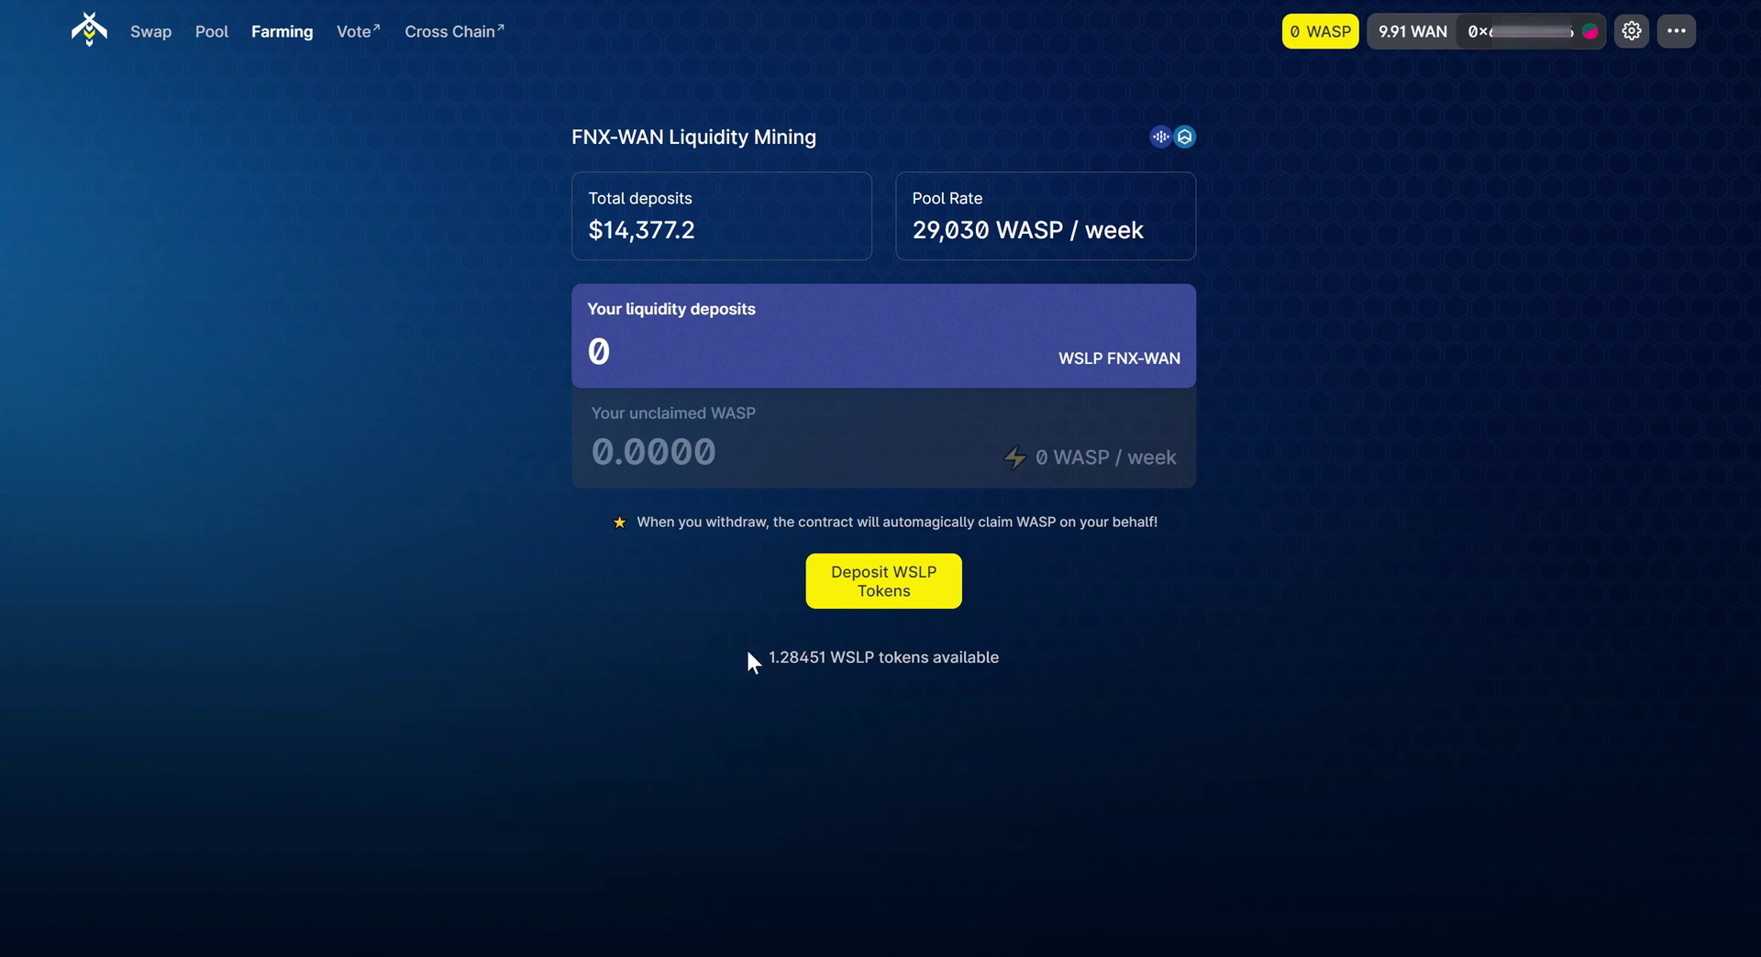
# - Enter the full 1.28451 WSLP for deposit and approve the farm's spending in MetaMask
pyautogui.click(899, 588)
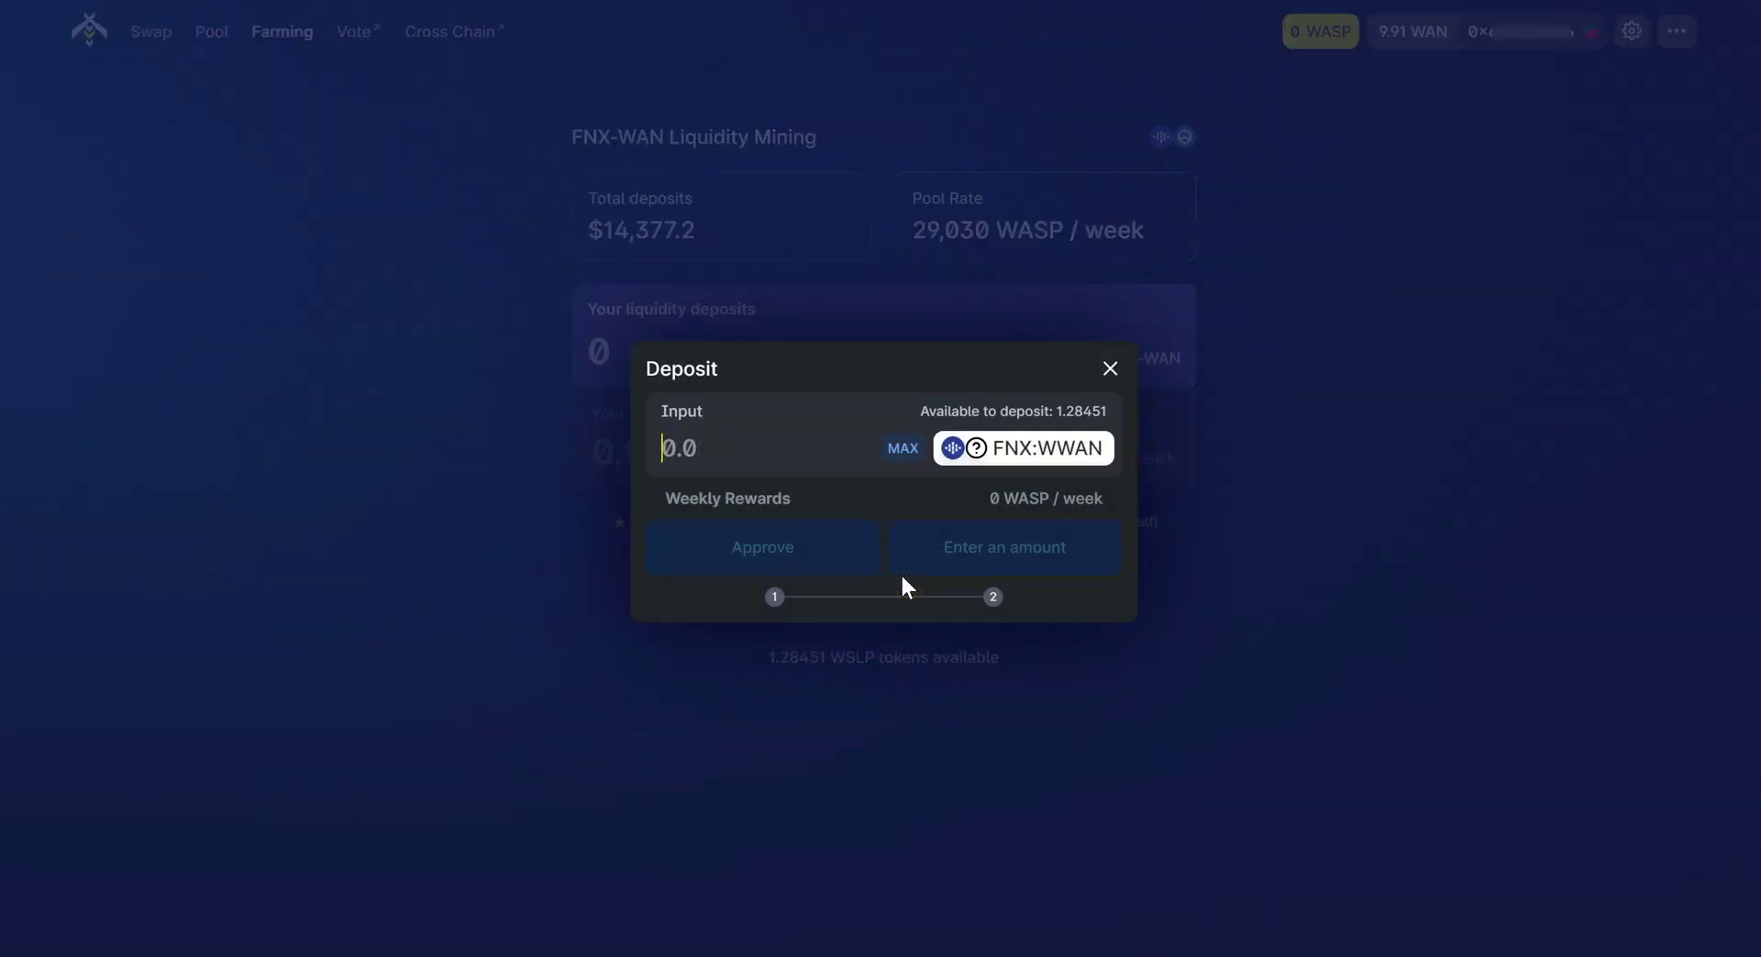
pyautogui.click(902, 450)
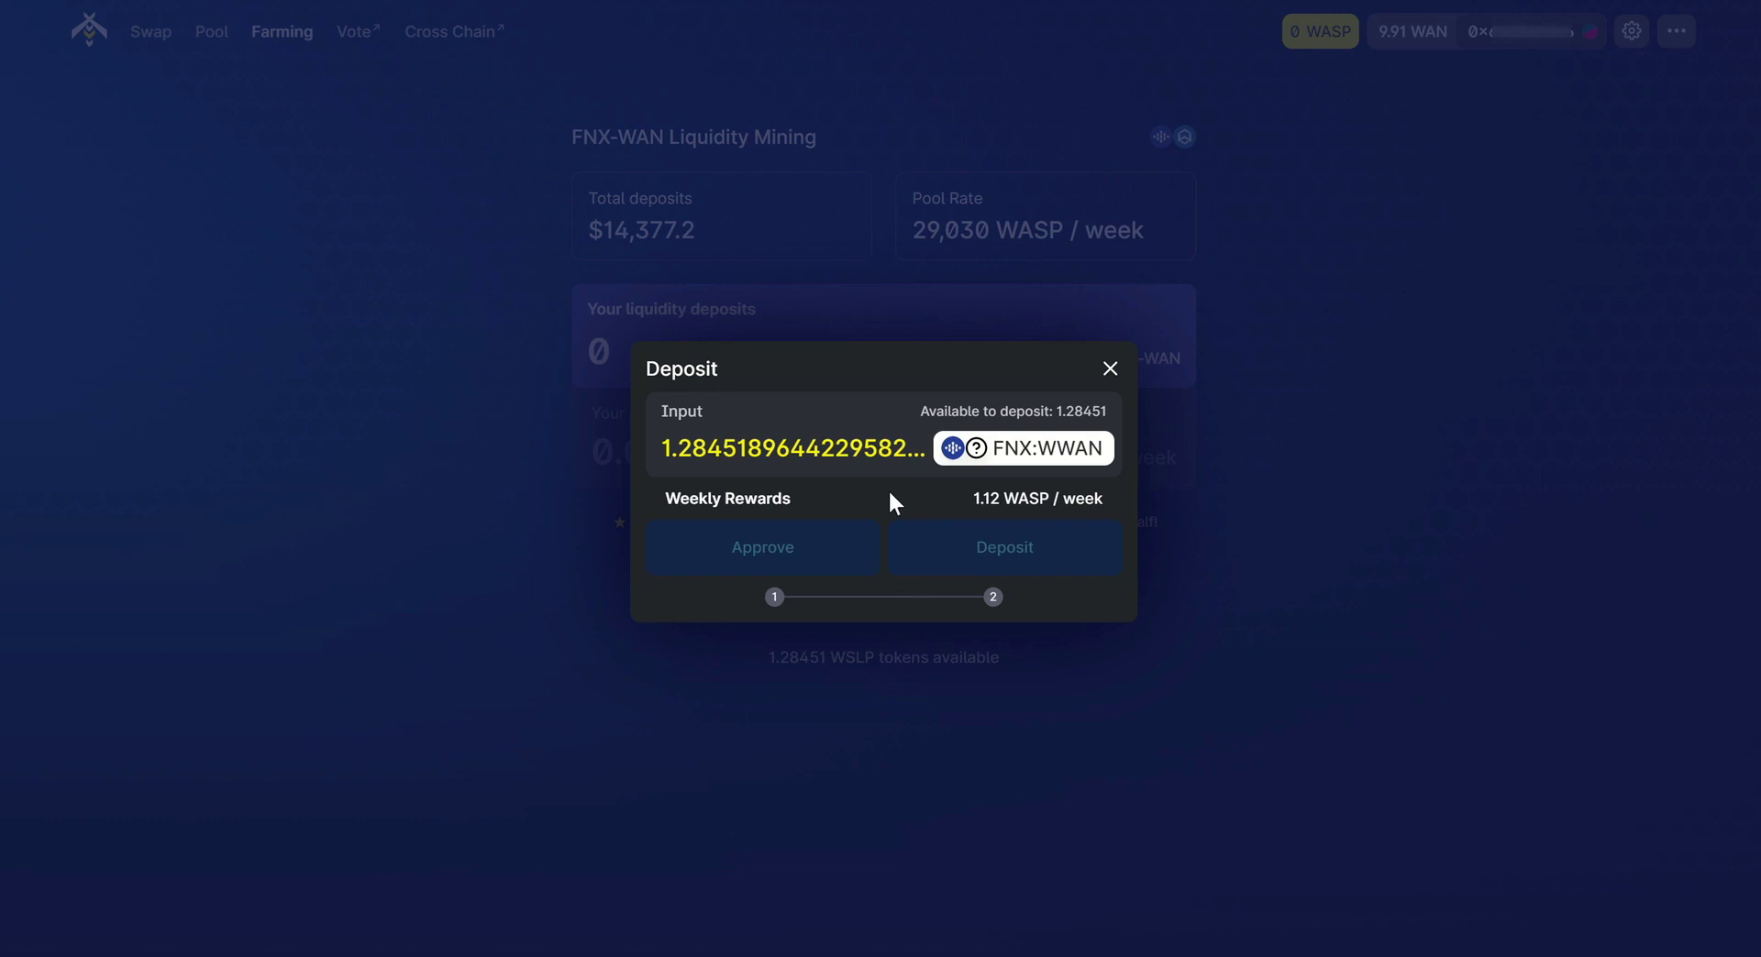
pyautogui.click(804, 557)
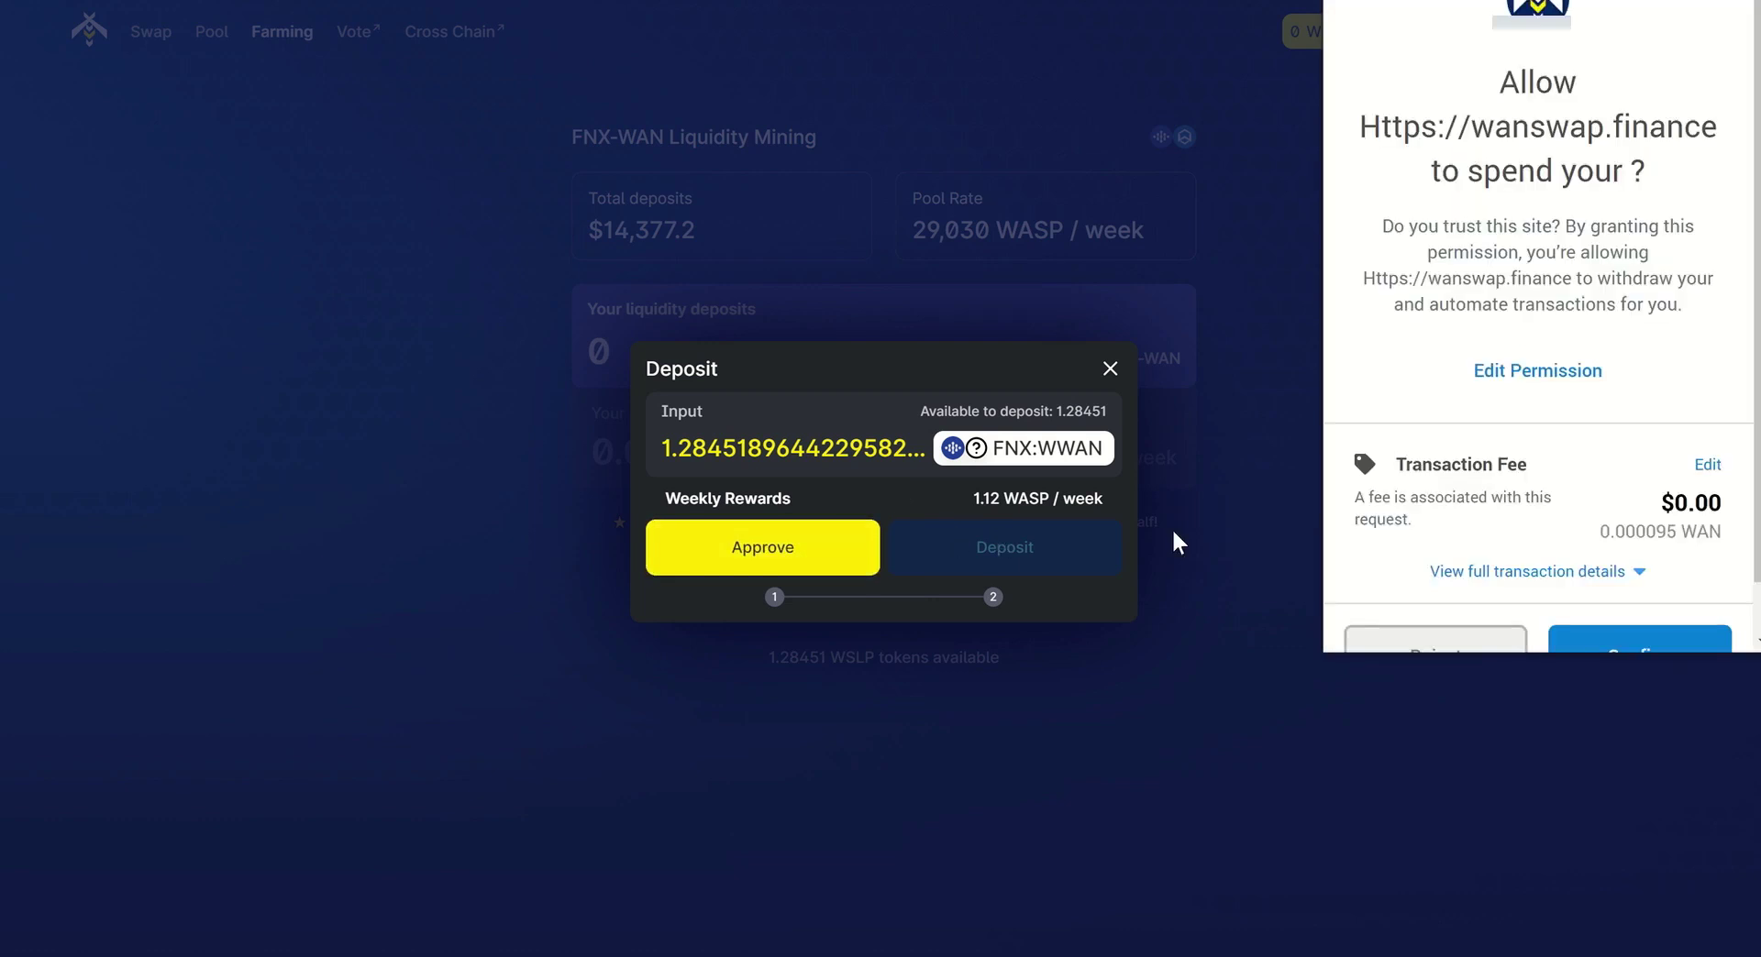
pyautogui.scroll(-1, 1585, 431)
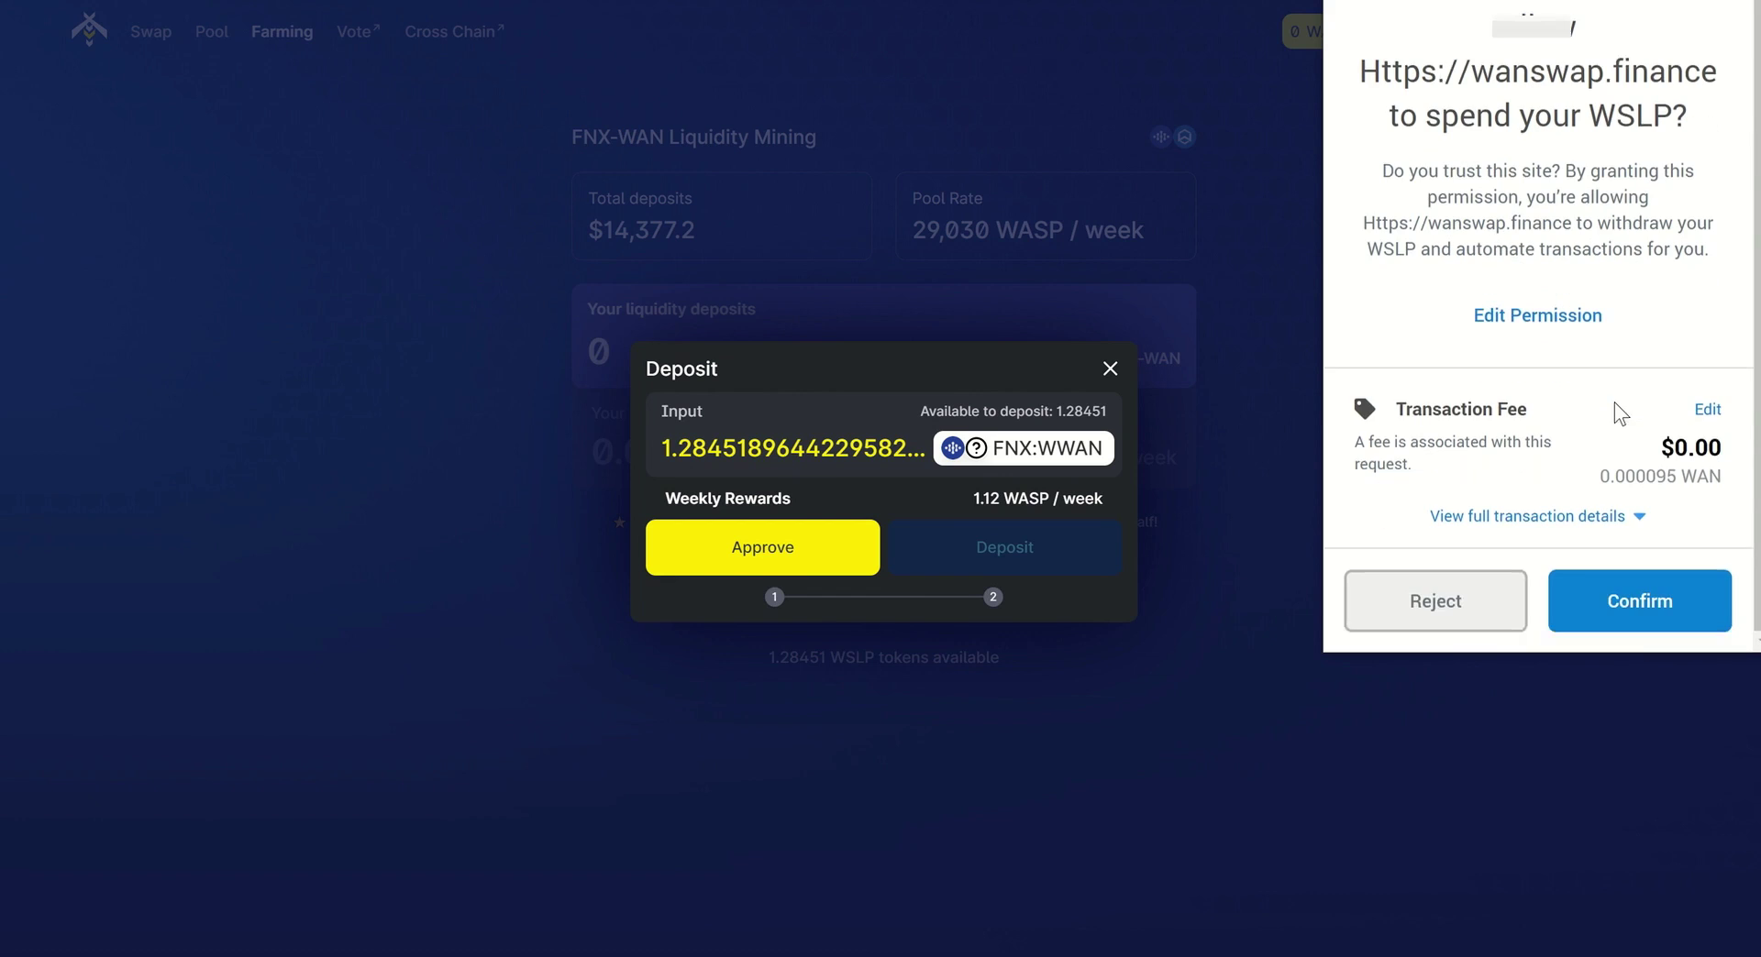
pyautogui.click(1642, 605)
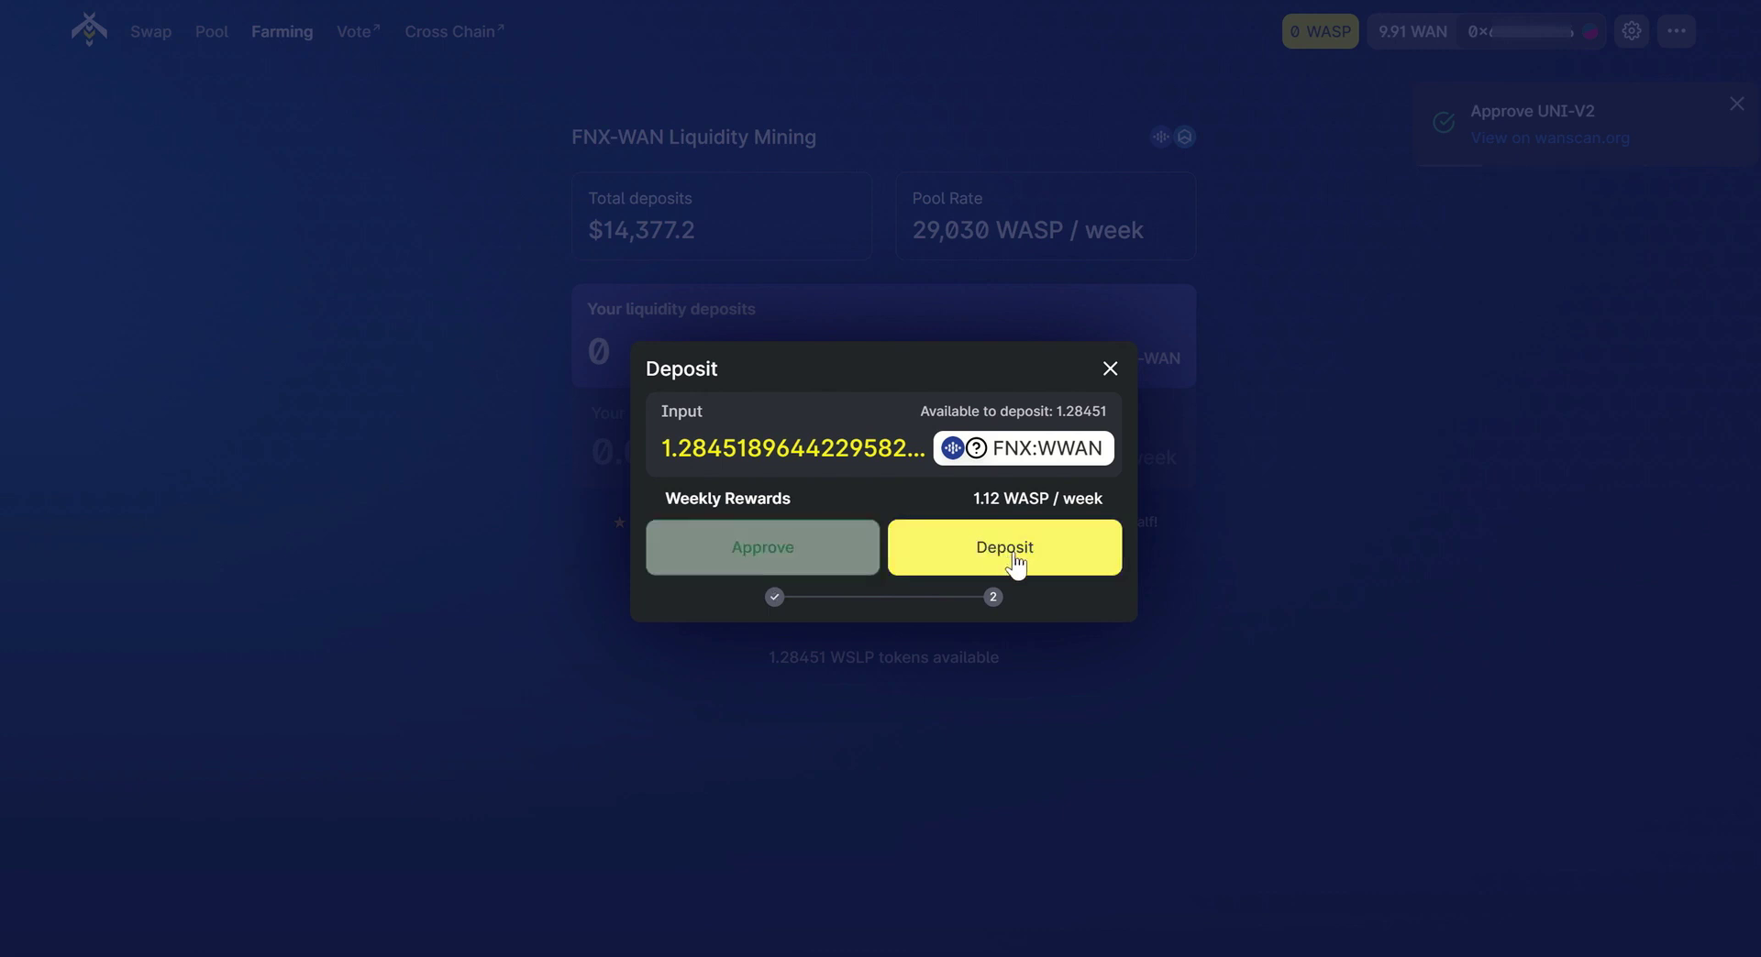
# - Deposit the 1.28451 WSLP into the FNX-WAN farm and confirm it in MetaMask
pyautogui.click(1011, 551)
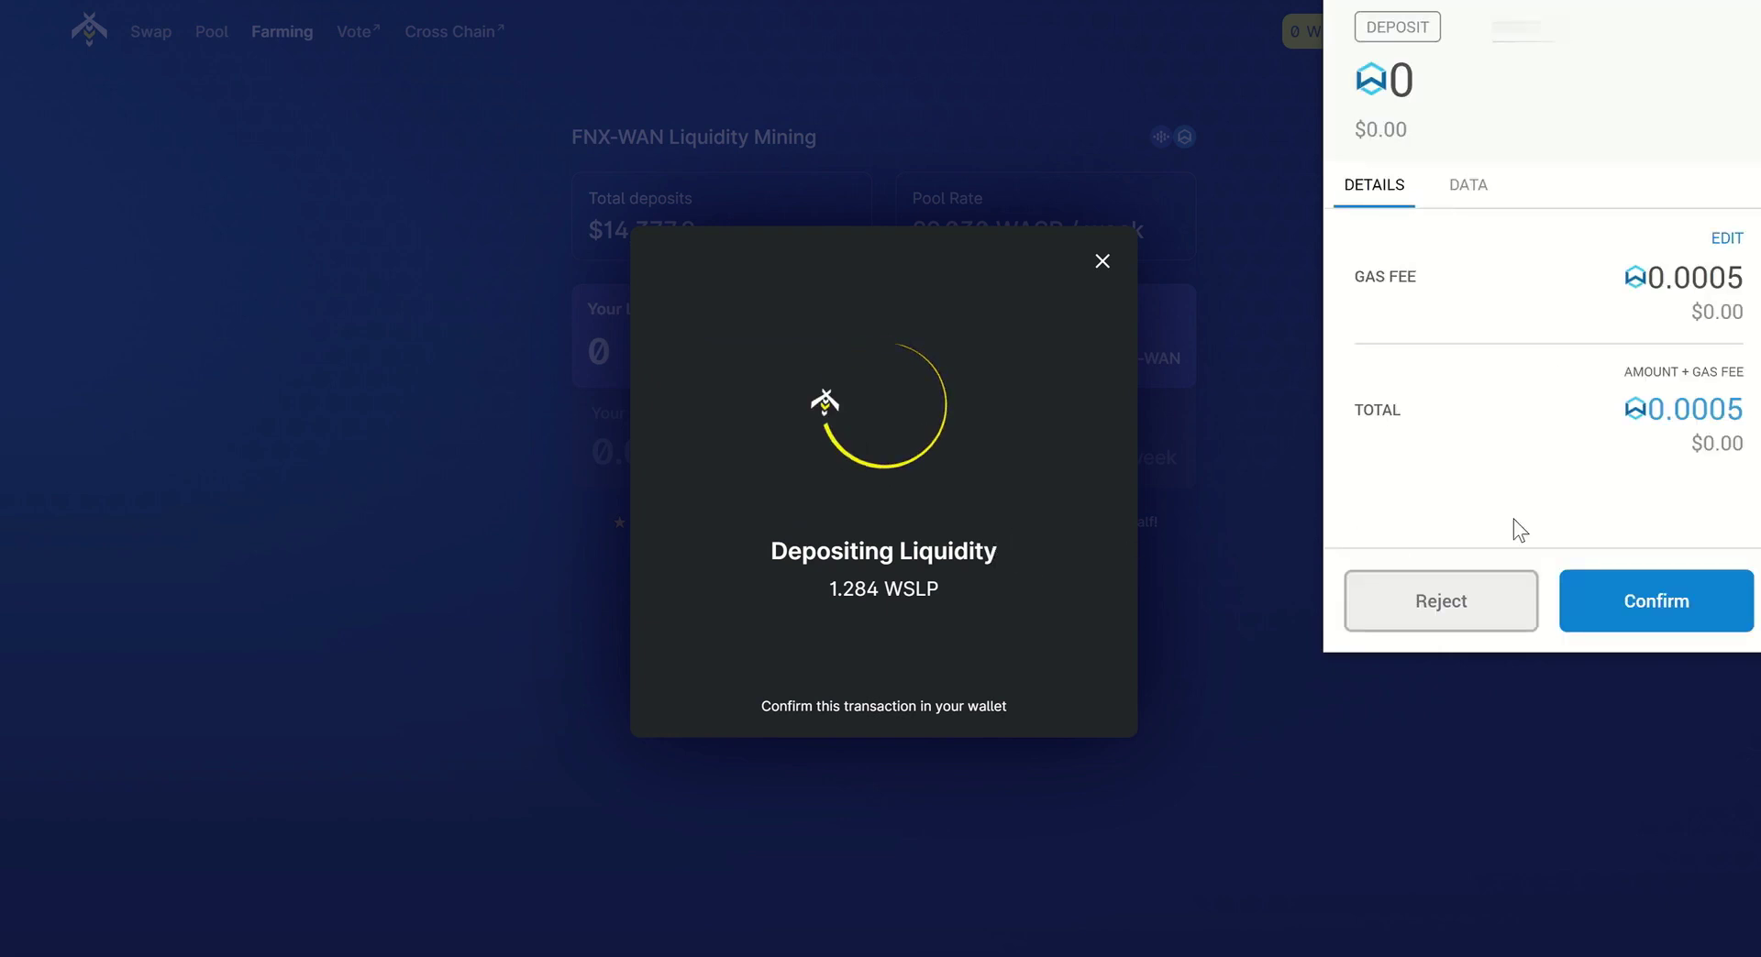
pyautogui.click(1654, 610)
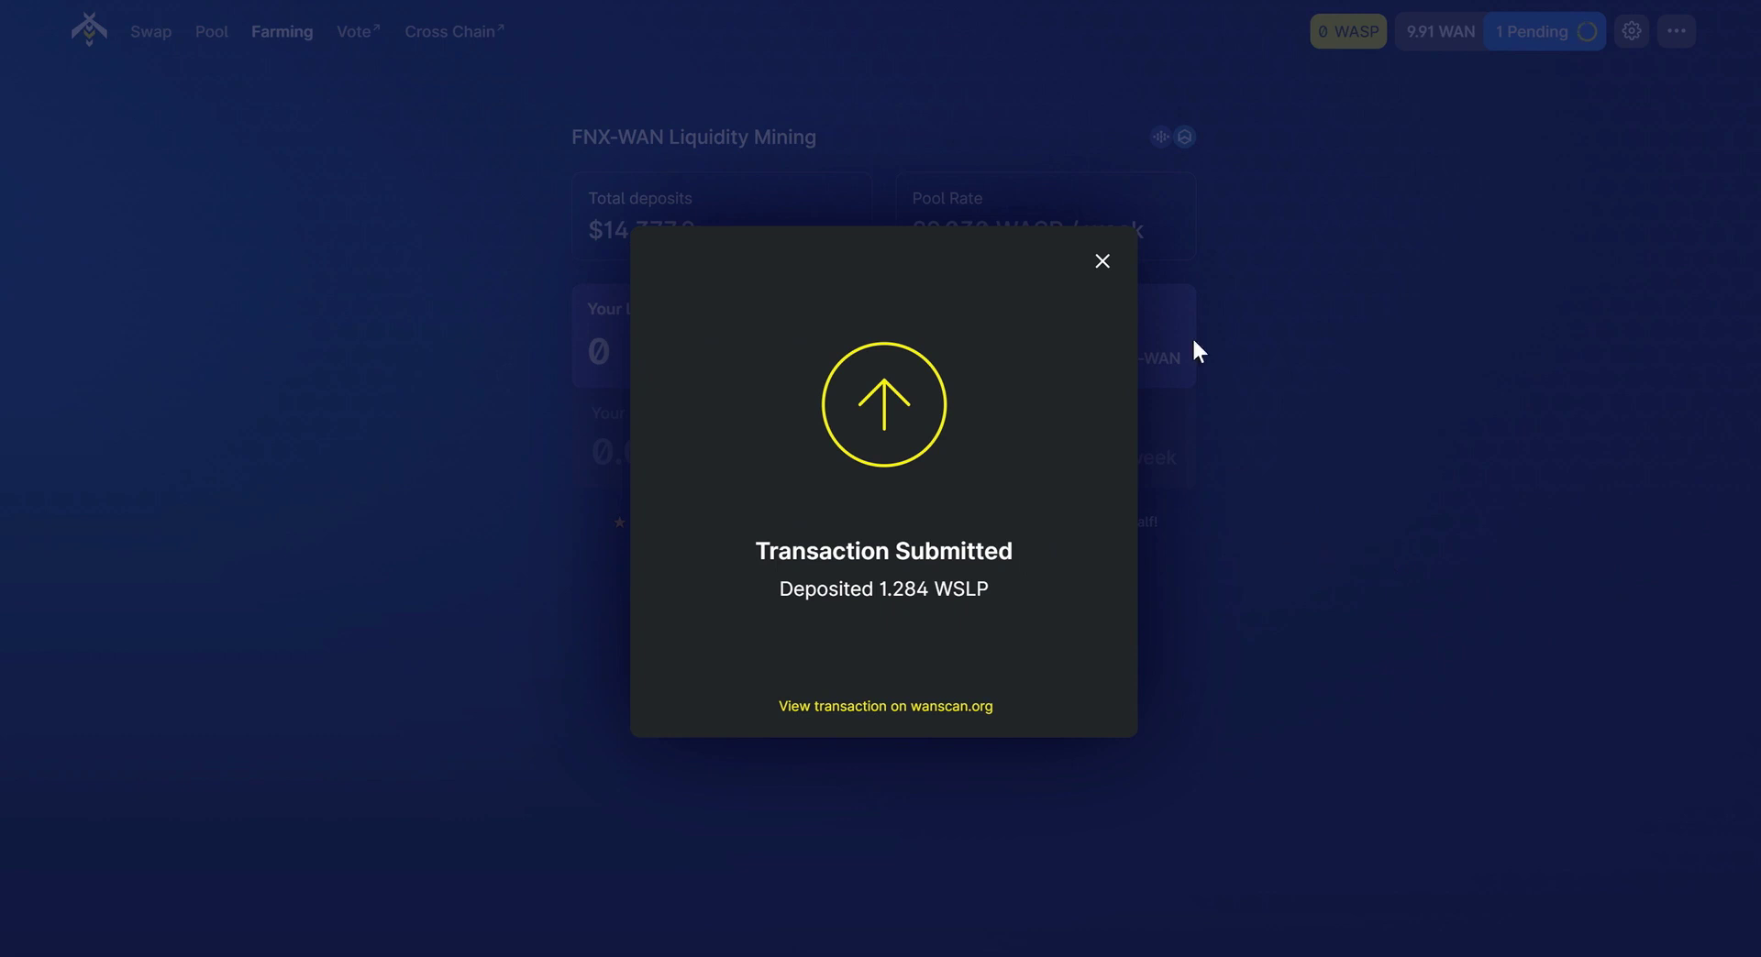
pyautogui.click(1103, 264)
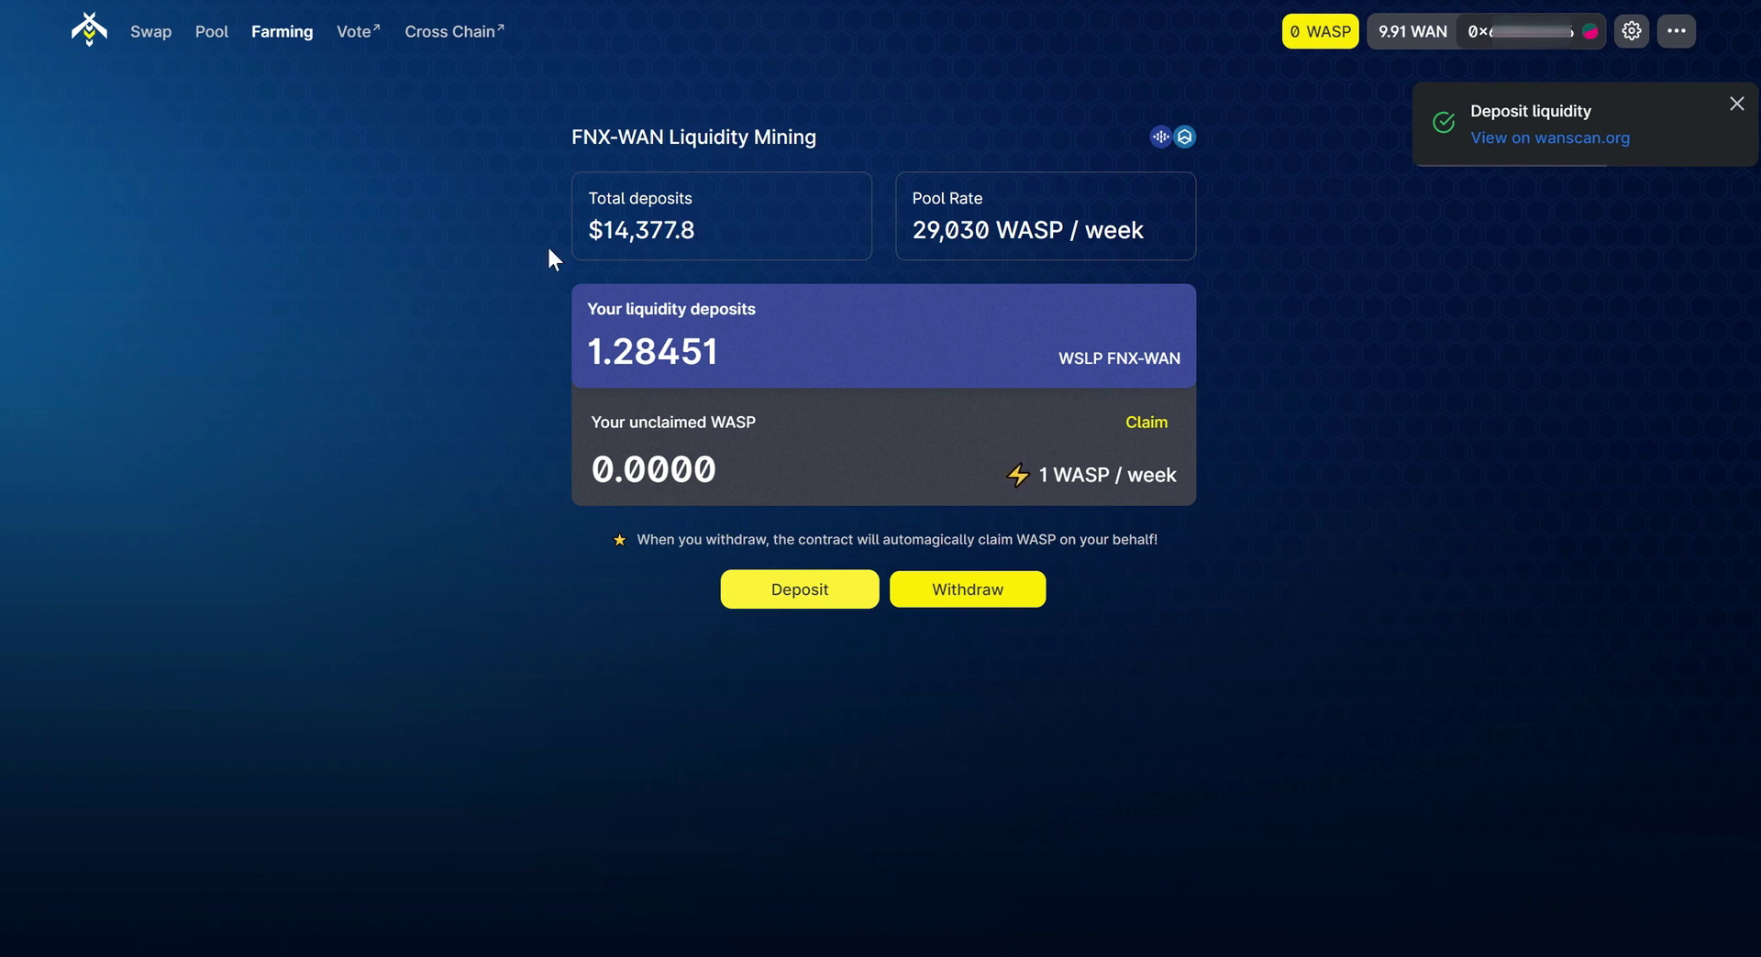
pyautogui.click(297, 36)
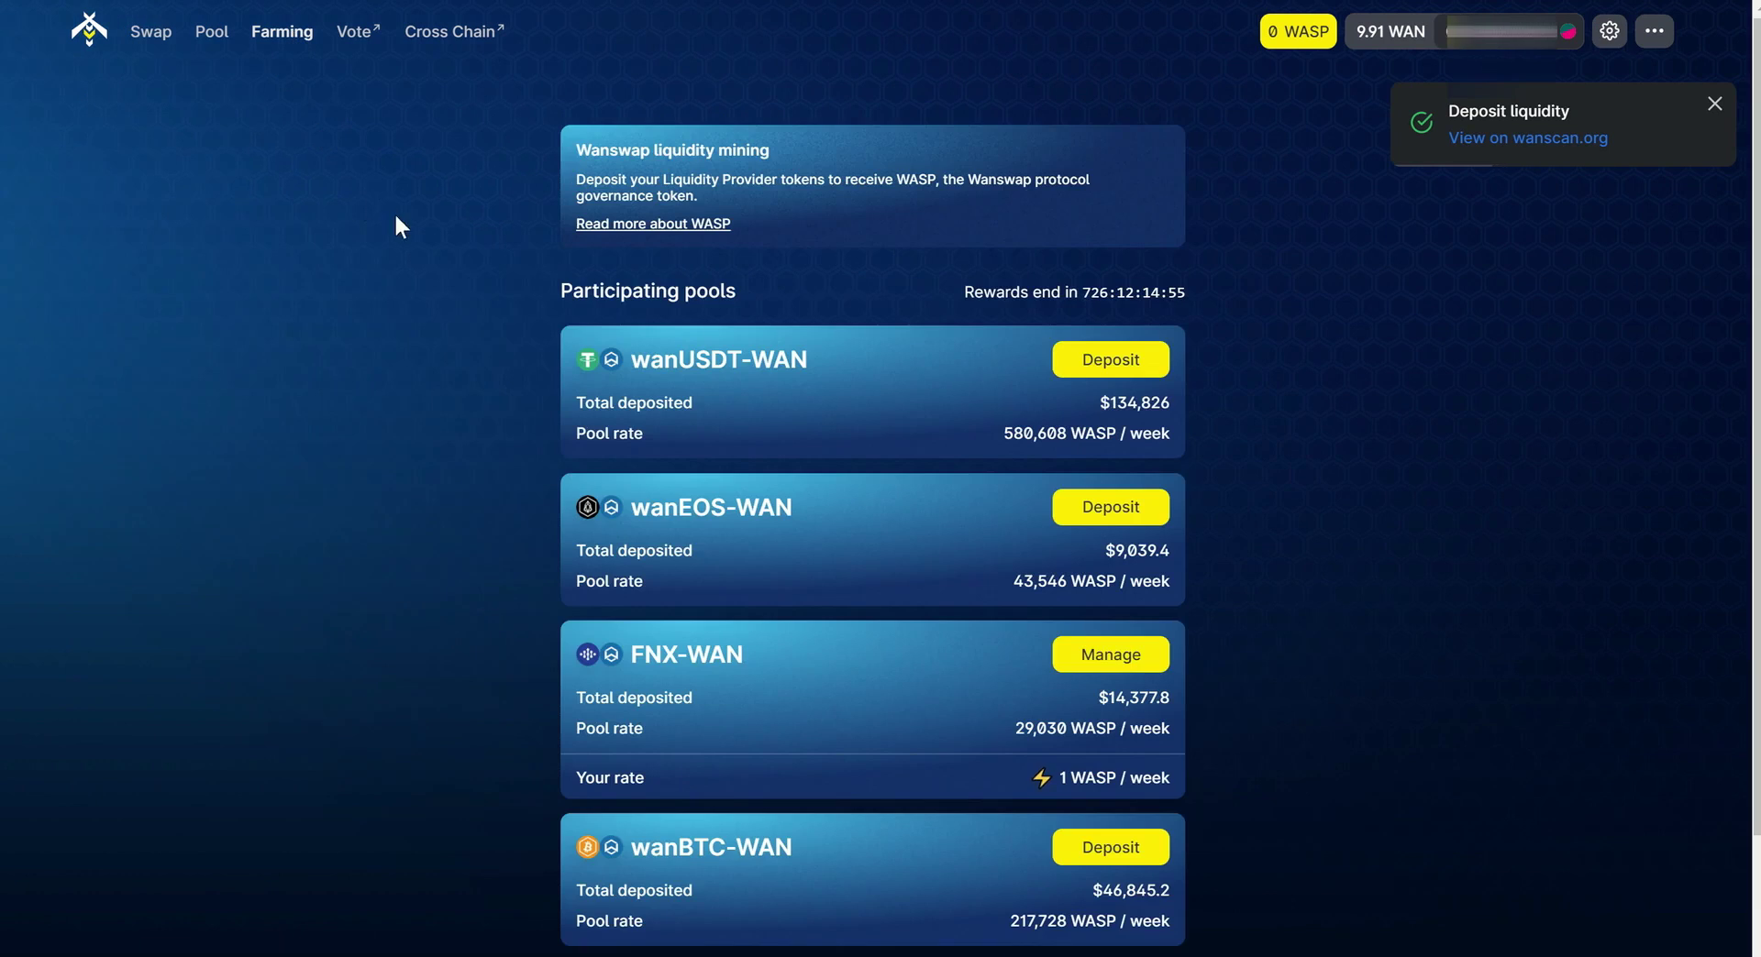
# - Scroll through the farming pools list to check FNX-WAN earns 1 WASP weekly
pyautogui.scroll(-2, 412, 215)
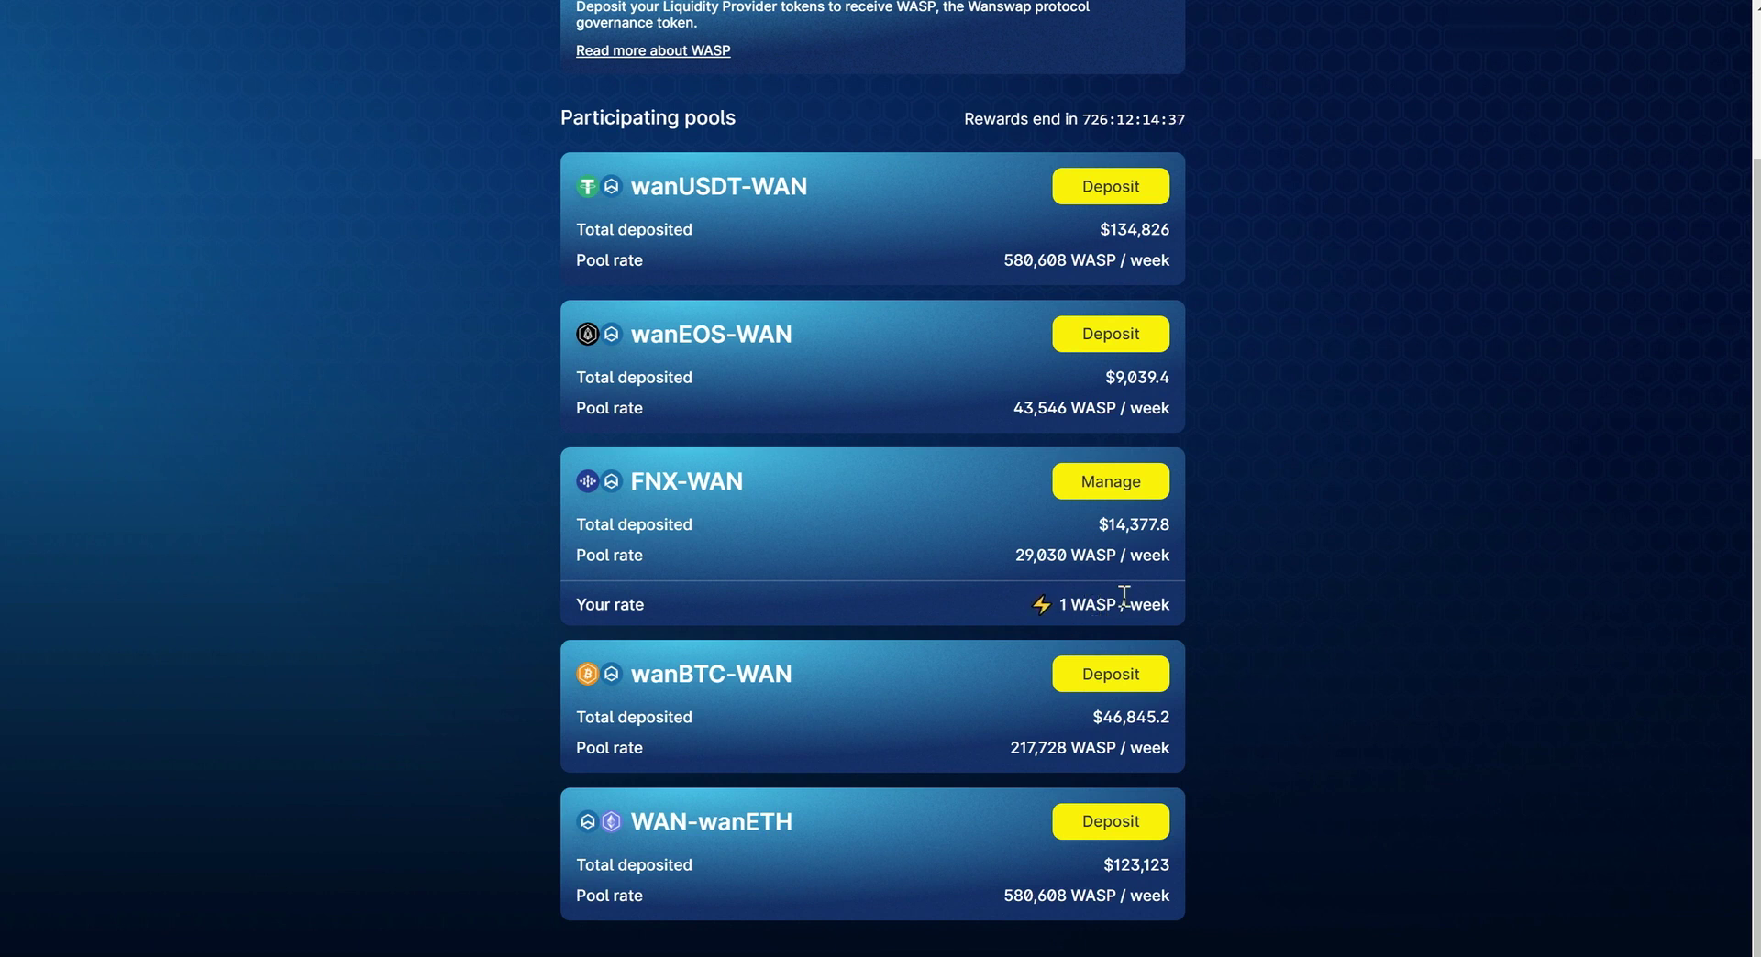
pyautogui.scroll(2, 1054, 583)
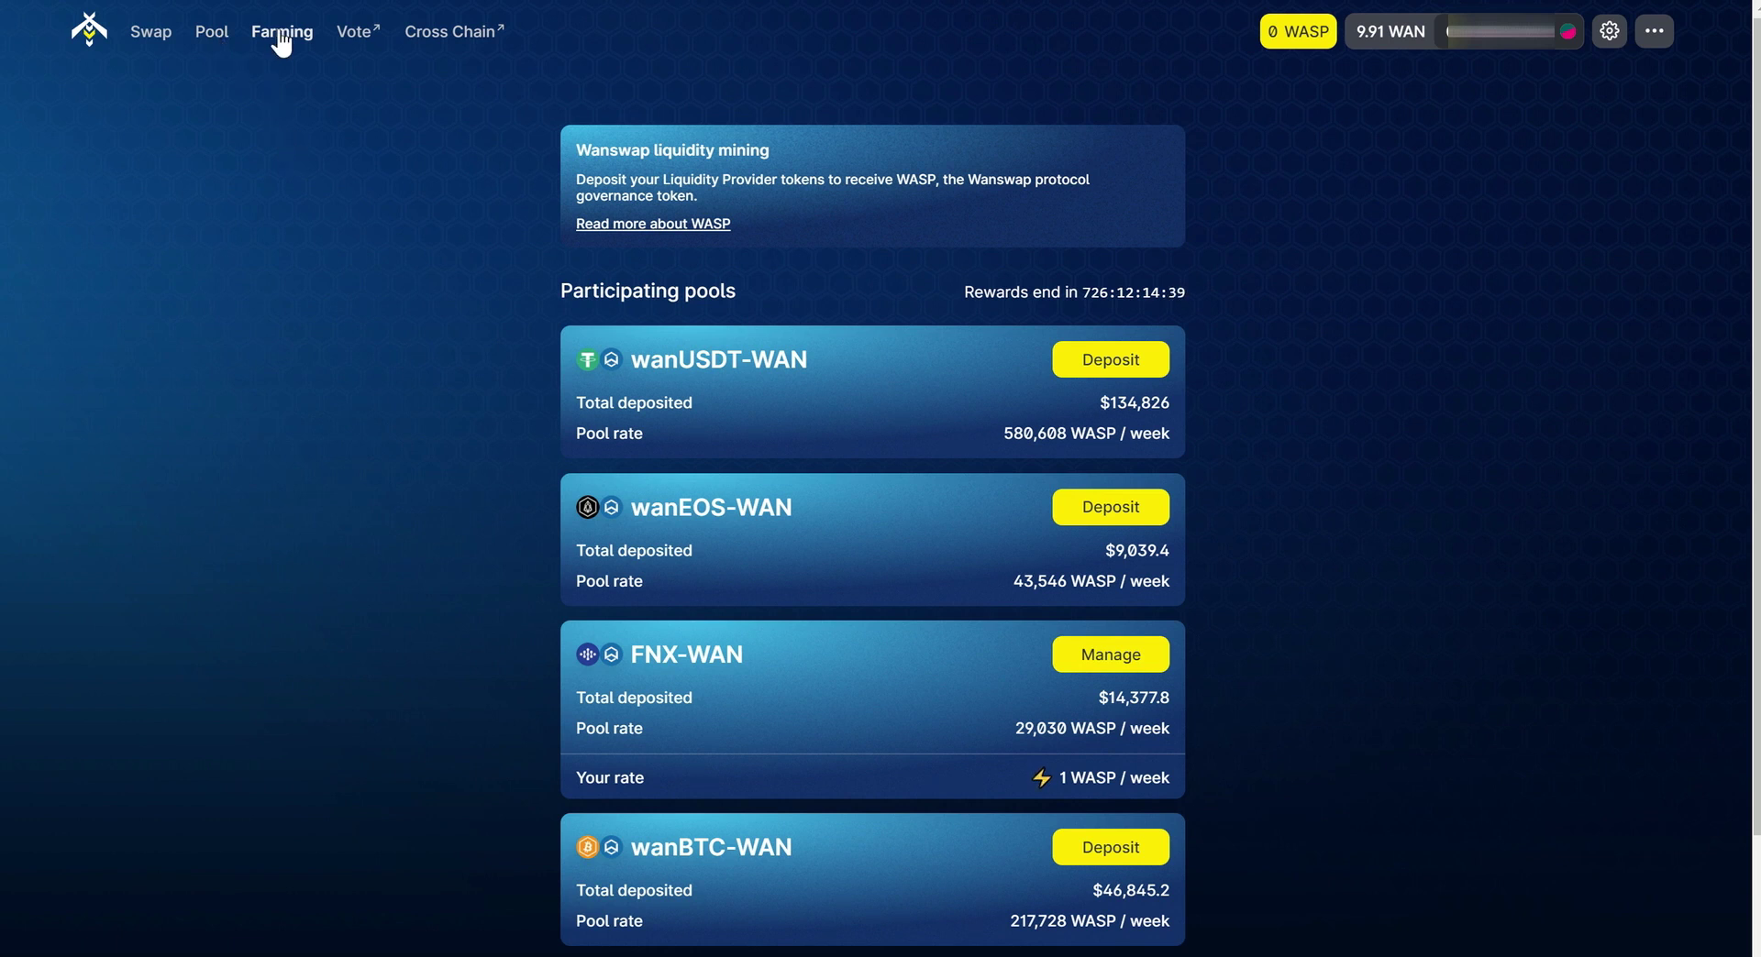
pyautogui.scroll(-2, 481, 298)
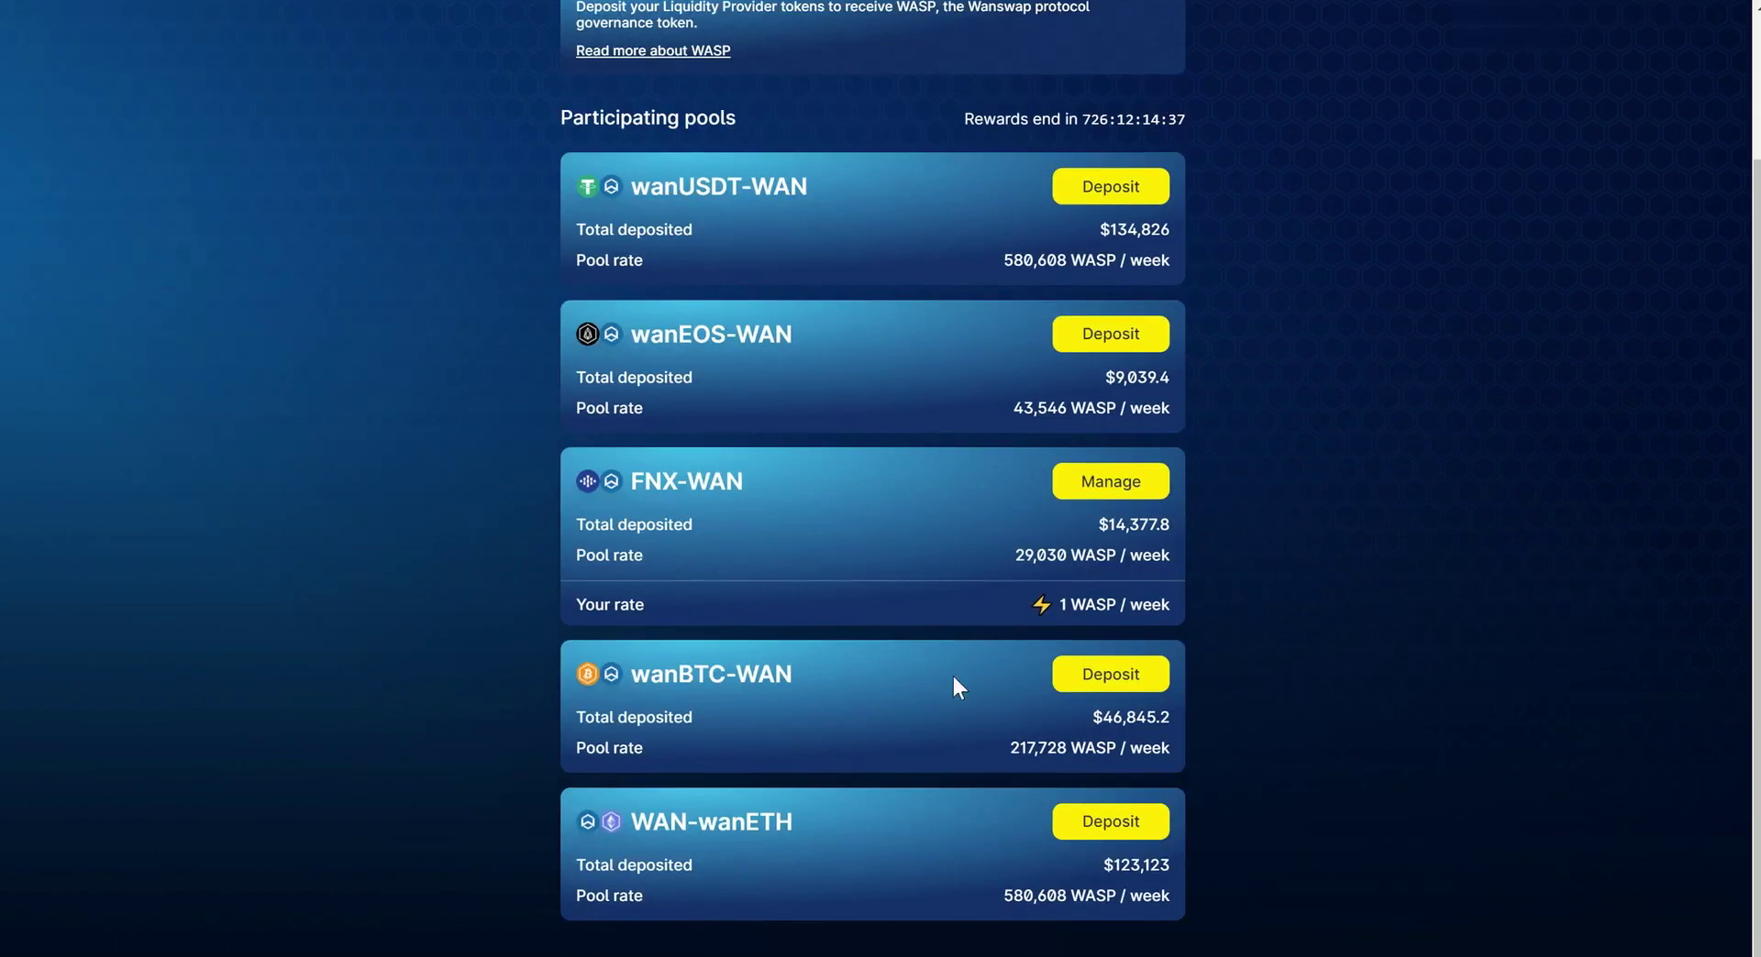